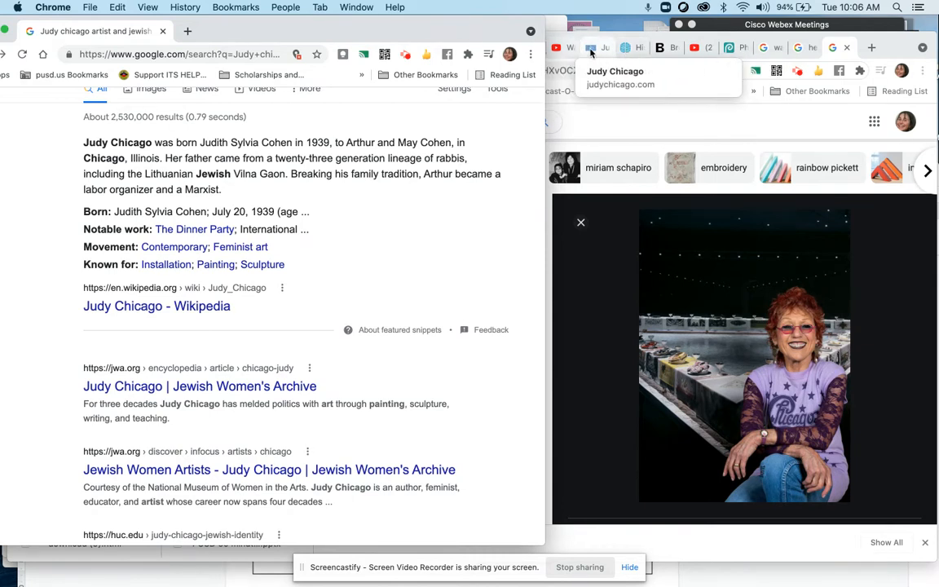
# - Bring up the Brooklyn Museum page on Sacajawea and examine her Dinner Party plate and its description
pyautogui.click(666, 52)
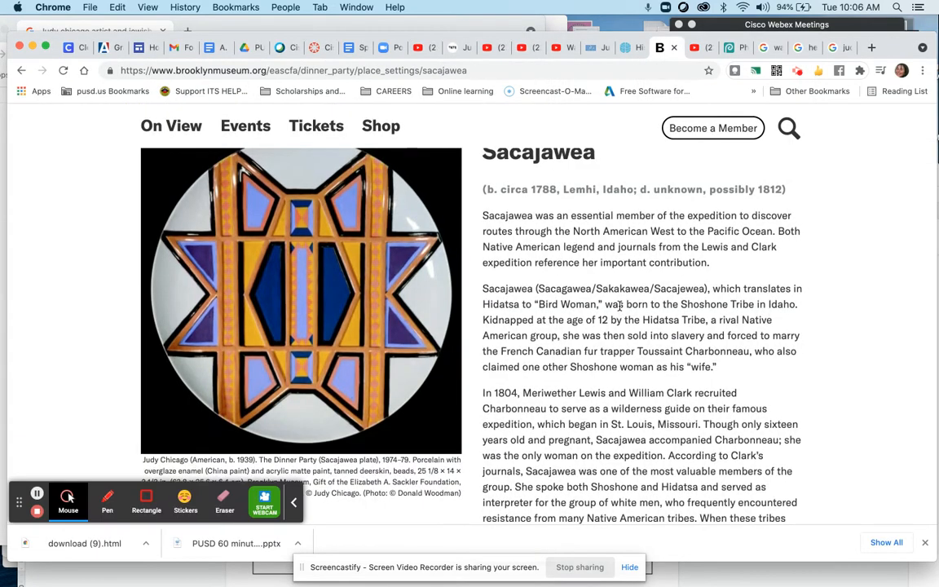
pyautogui.scroll(5, 620, 306)
pyautogui.scroll(-5, 619, 305)
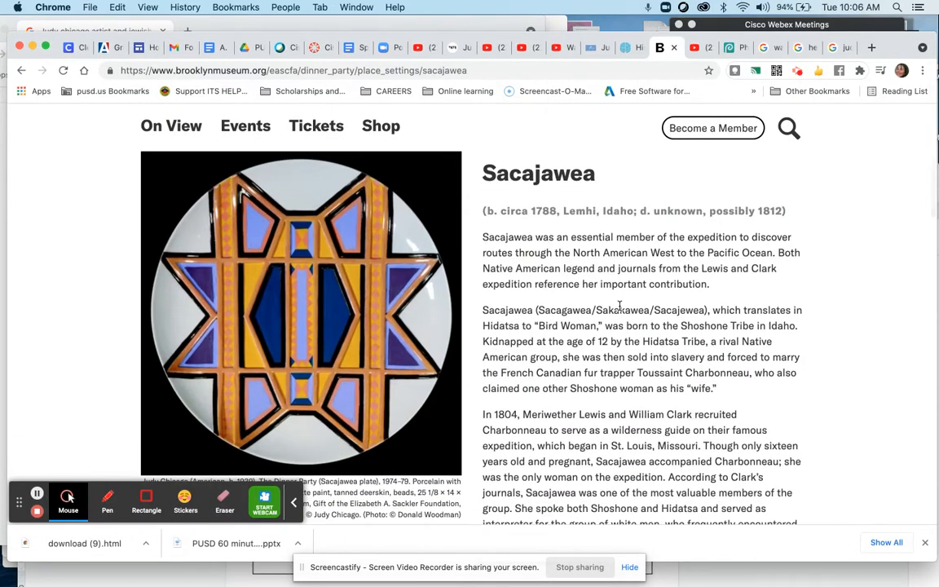
pyautogui.scroll(-3, 620, 305)
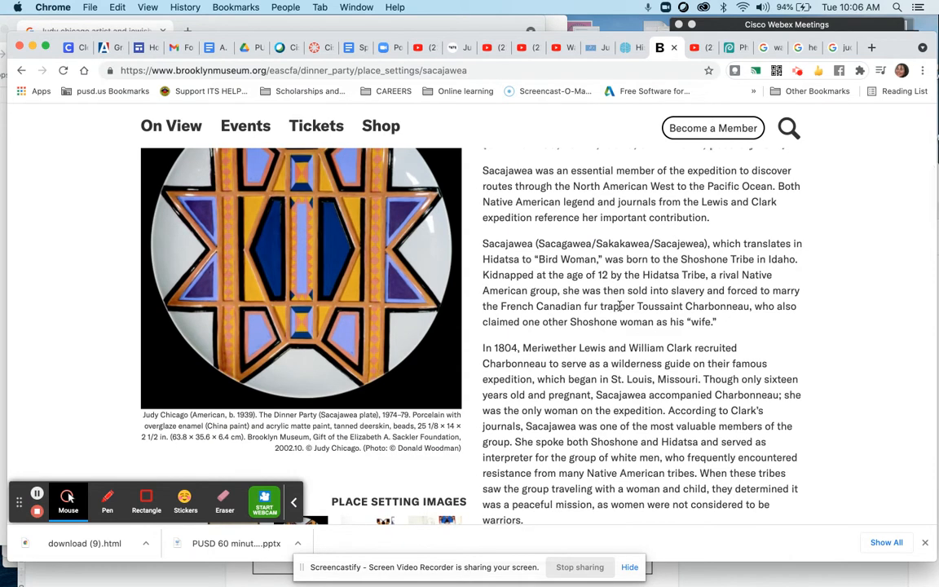
pyautogui.scroll(3, 620, 306)
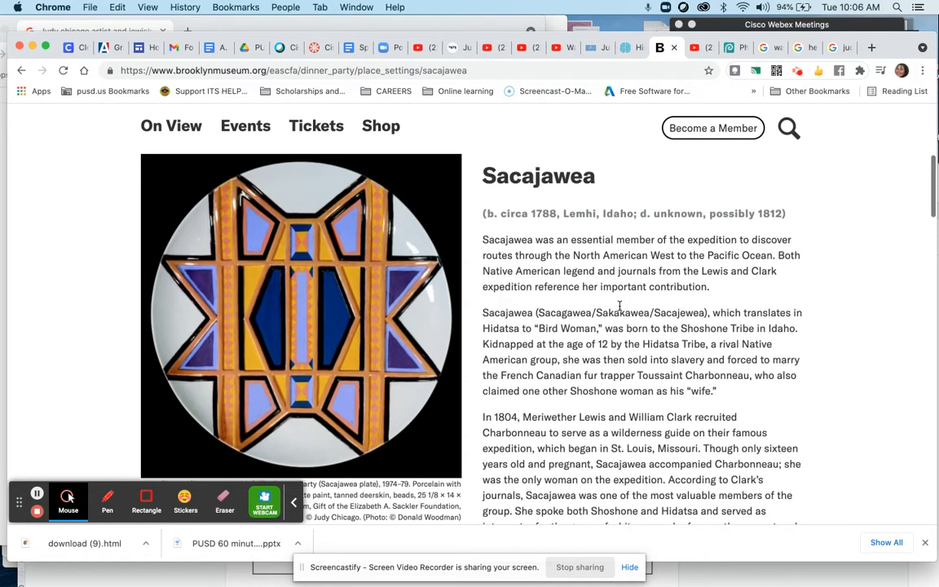
pyautogui.scroll(-2, 620, 306)
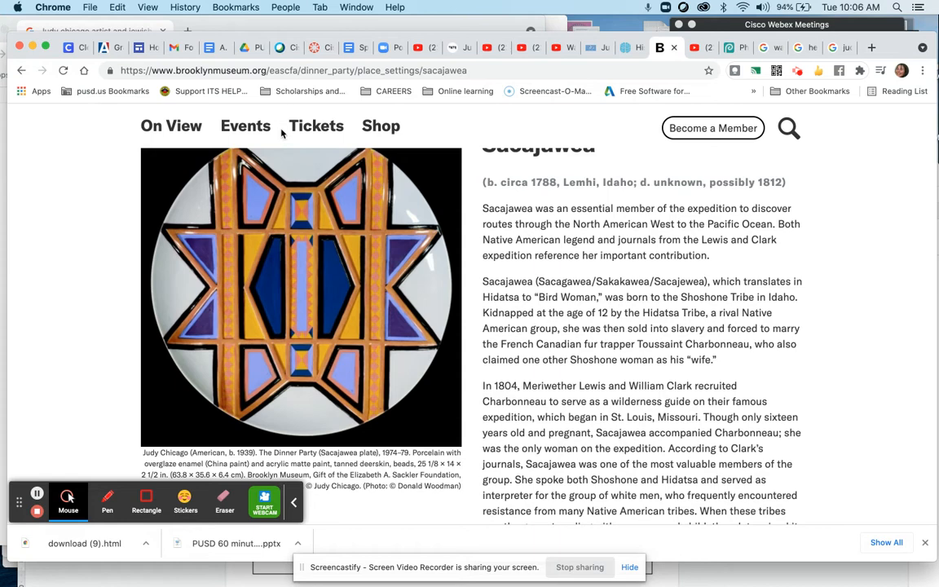
# - Go back to the Dinner Party place settings overview and open the Sacajawea entry from there
pyautogui.click(18, 71)
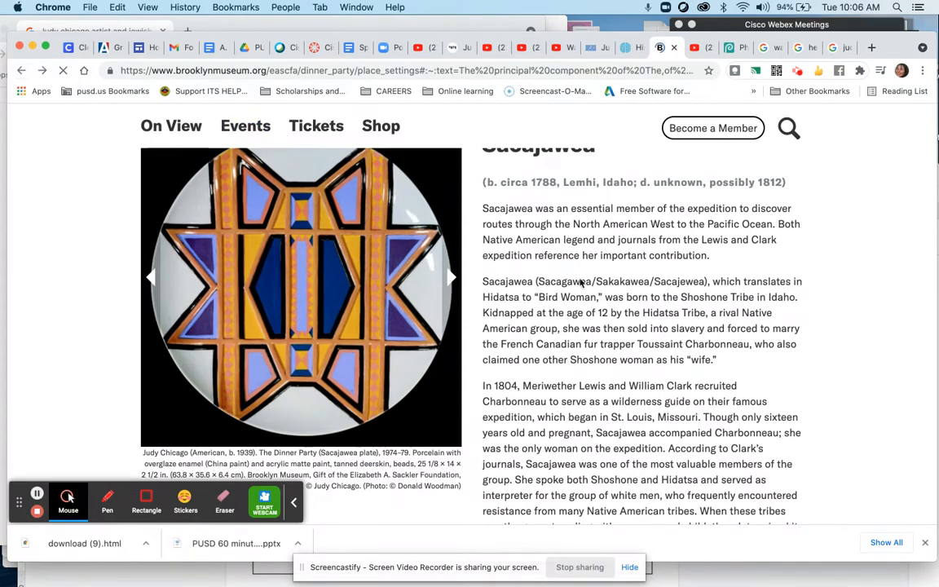
pyautogui.scroll(-4, 380, 317)
pyautogui.scroll(5, 384, 318)
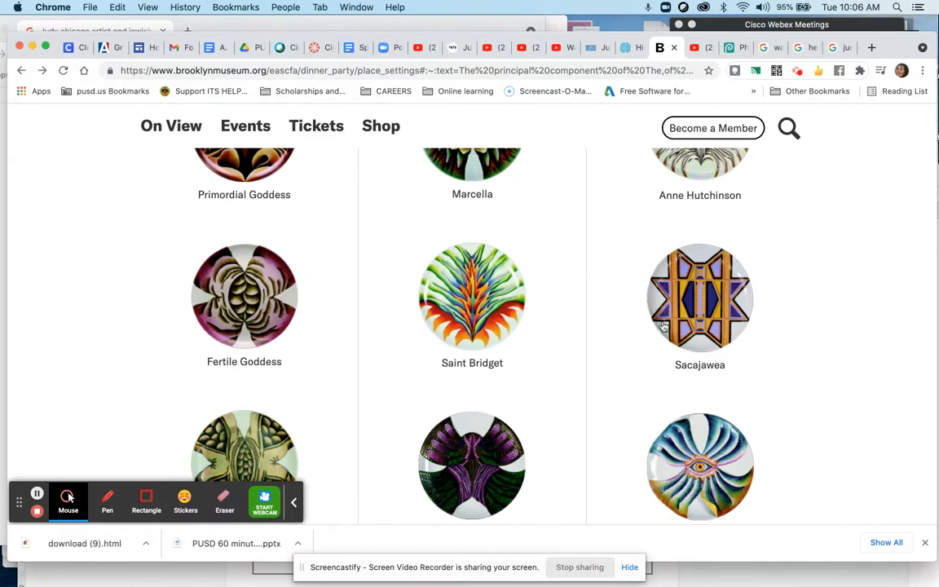
pyautogui.click(697, 314)
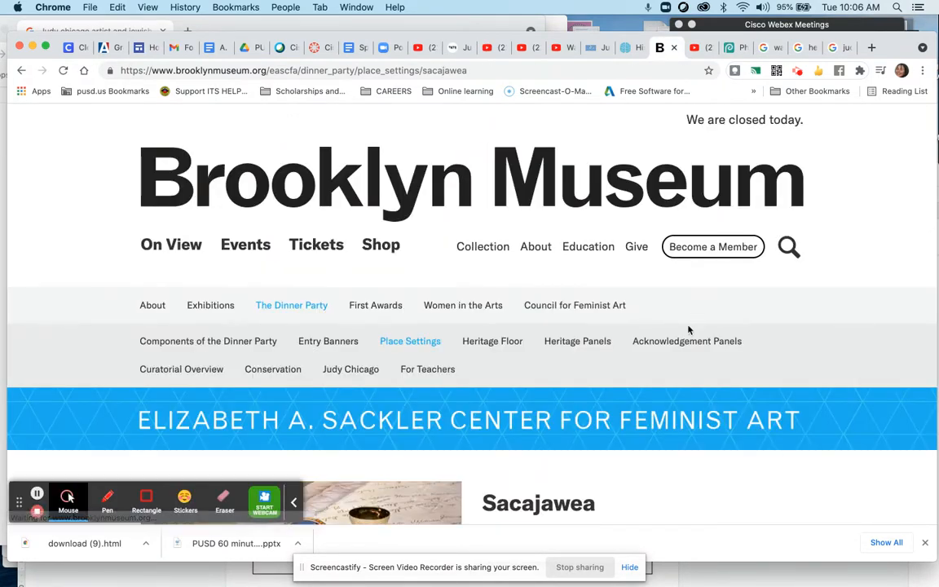
# - Examine the Sacajawea place setting photo, her biography and the place setting images
pyautogui.scroll(-5, 652, 478)
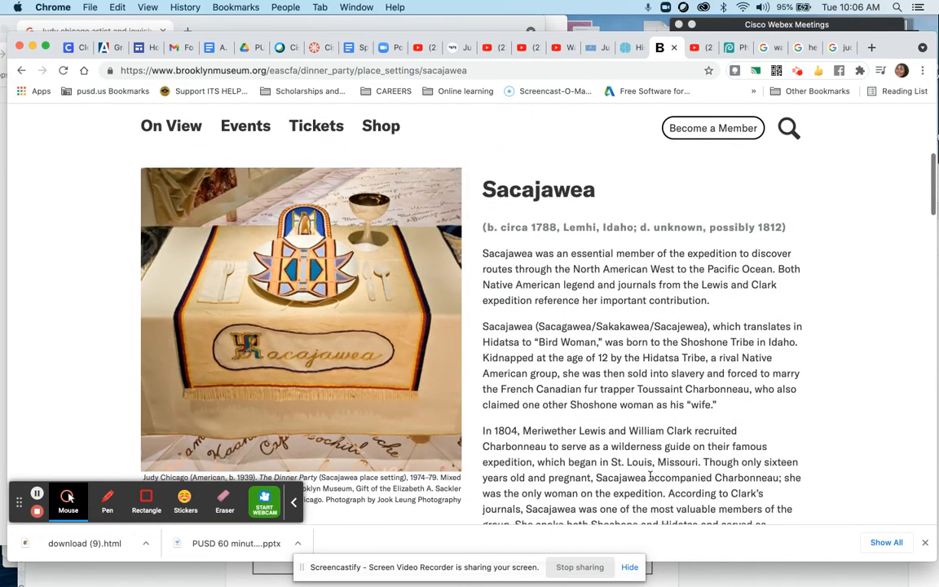
pyautogui.scroll(-1, 650, 477)
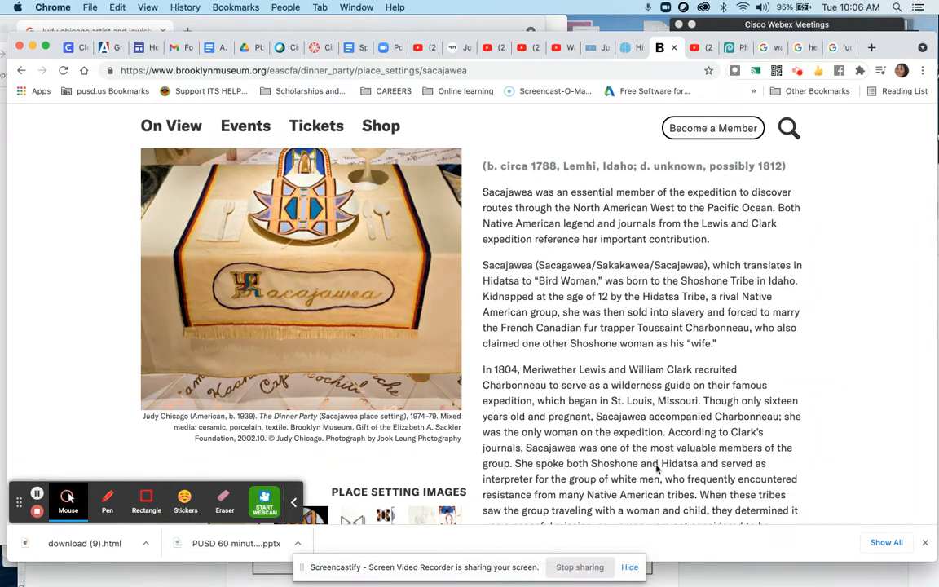
pyautogui.scroll(-5, 652, 473)
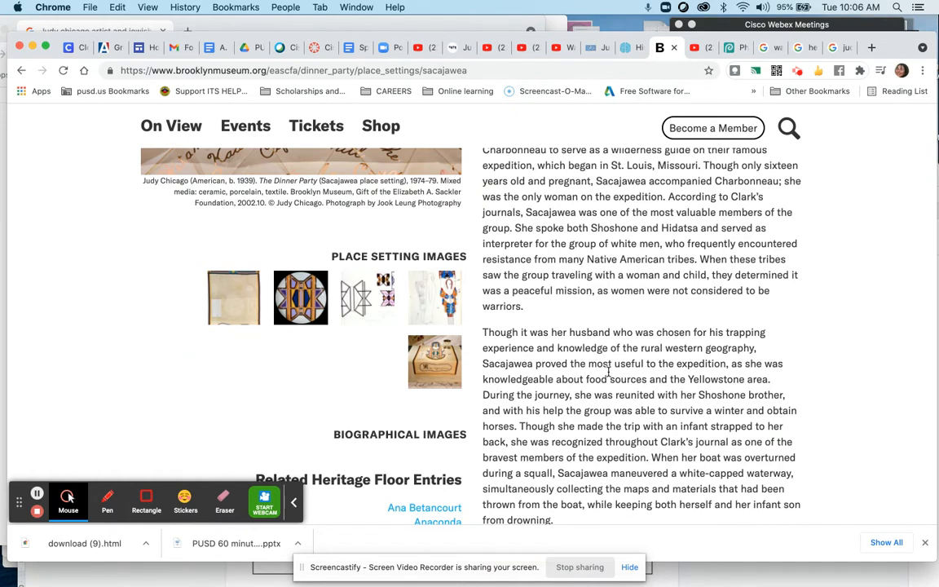
pyautogui.scroll(3, 609, 373)
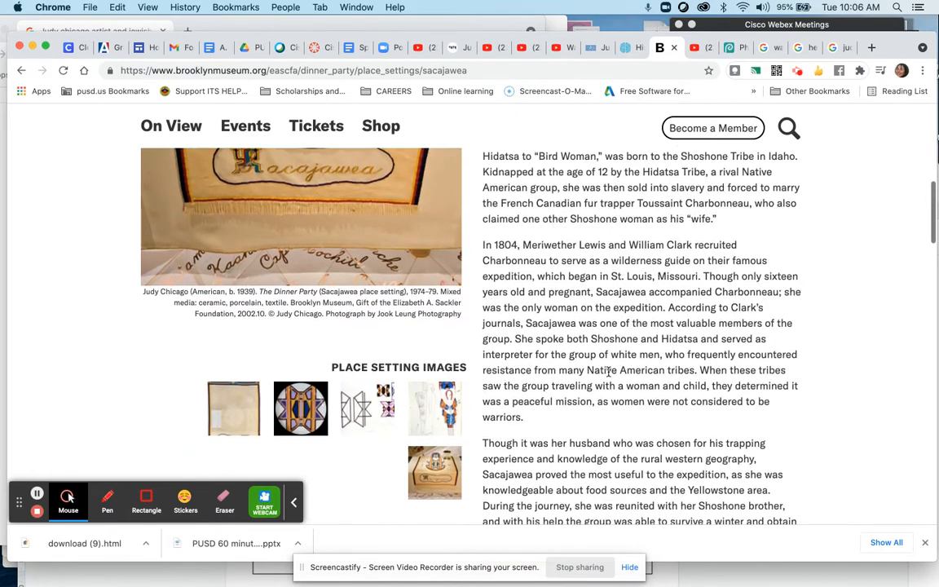
pyautogui.scroll(-1, 609, 372)
pyautogui.scroll(2, 608, 373)
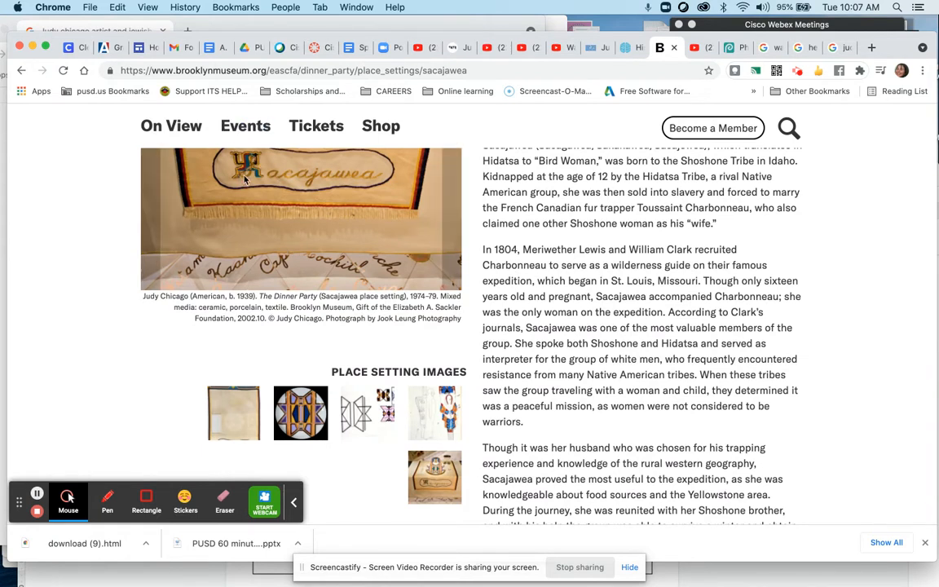
pyautogui.scroll(4, 652, 269)
pyautogui.scroll(-3, 677, 282)
pyautogui.scroll(1, 677, 282)
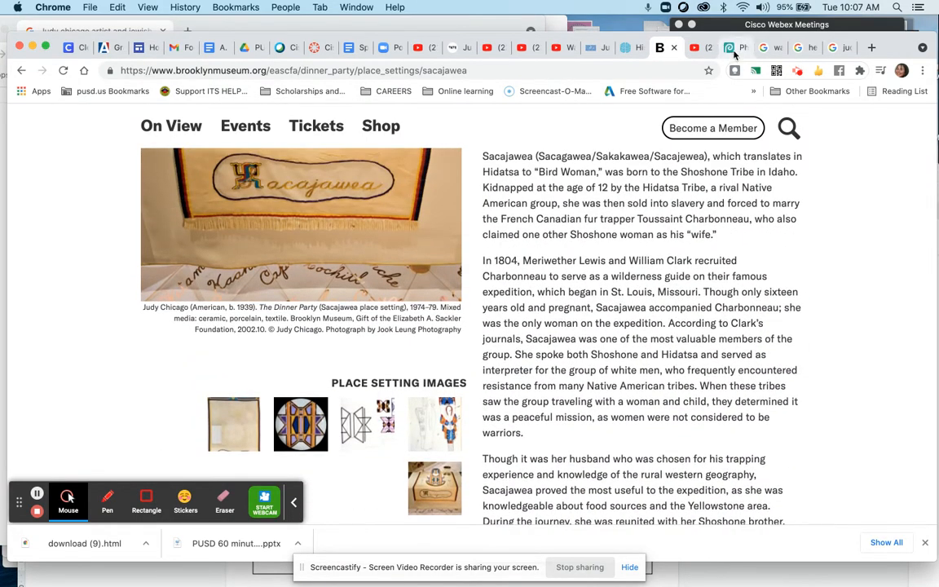
# - Switch to Photopea and start a new project with the name "Judy Chicago style"
pyautogui.click(738, 49)
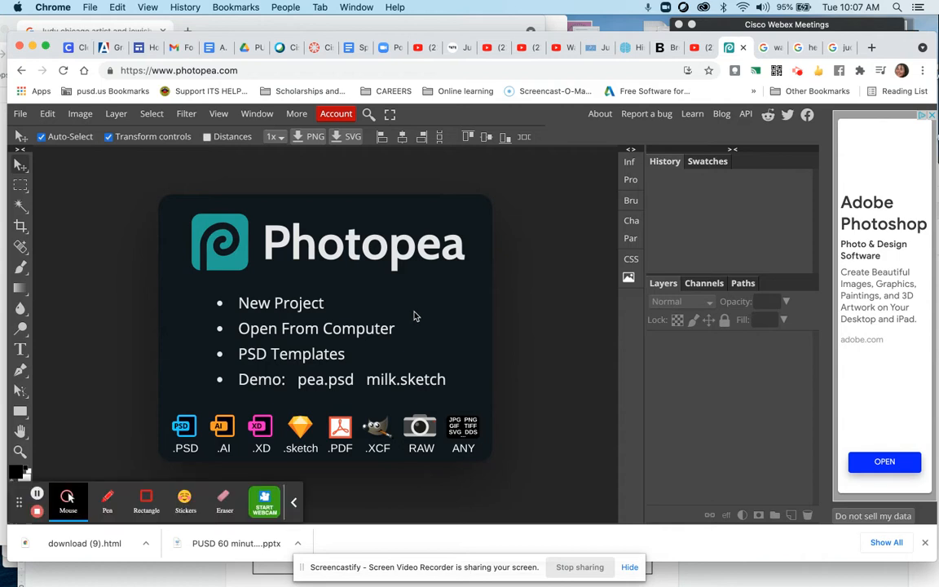
pyautogui.click(301, 305)
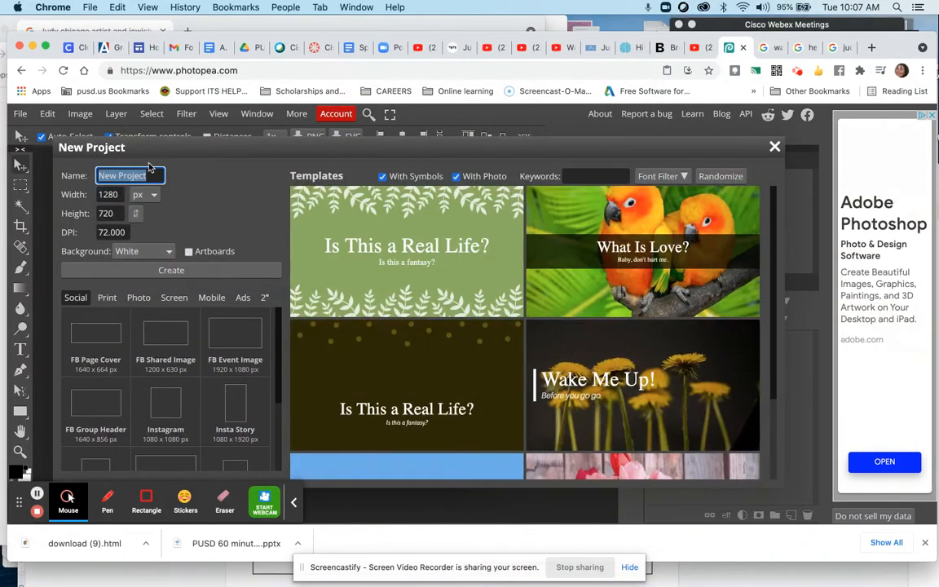
pyautogui.write('Judy')
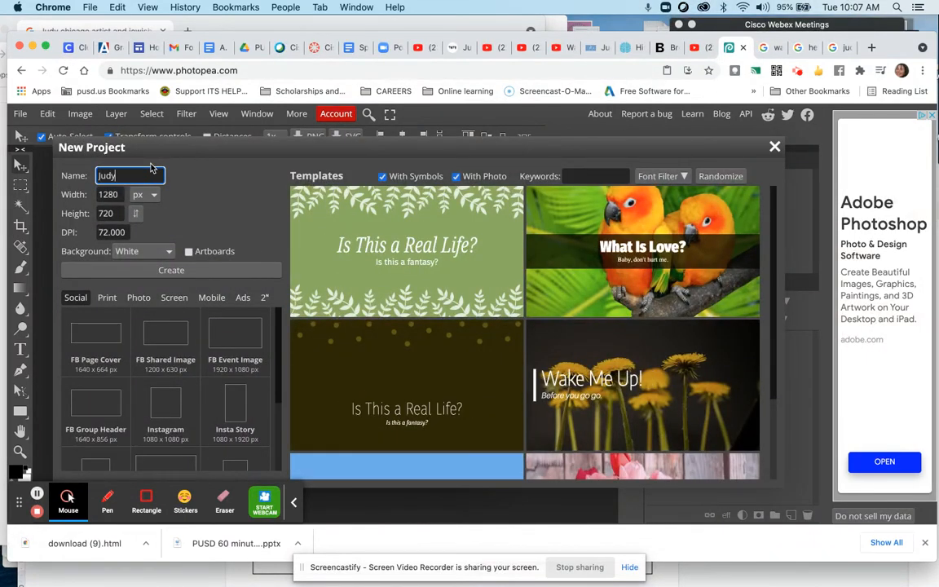
pyautogui.write(' Chiga')
pyautogui.write('go style')
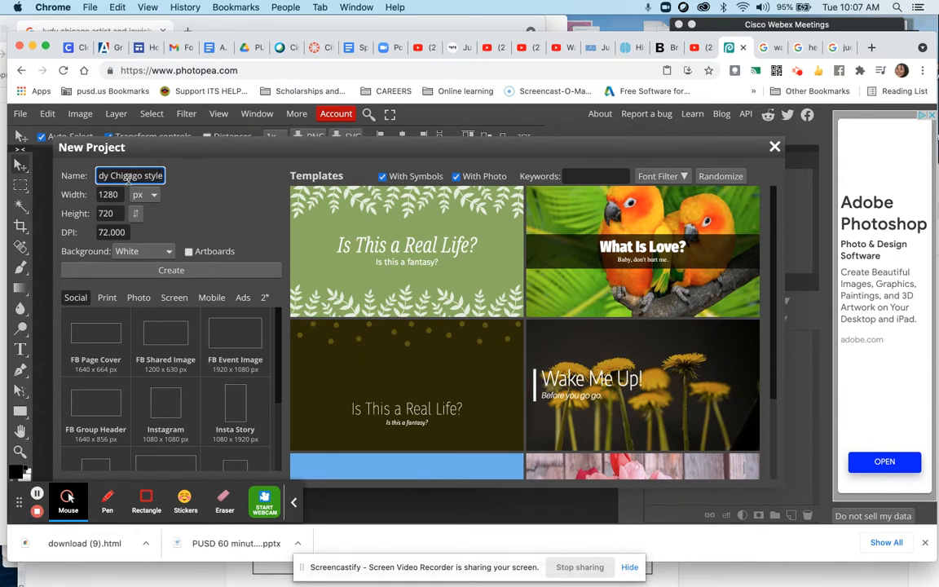
pyautogui.click(128, 177)
pyautogui.press('BackSpace')
pyautogui.write('c')
# - Put the creator's first name before the project name and create the project with the 1080 x 1080 px Instagram preset
pyautogui.click(99, 177)
pyautogui.click(98, 176)
pyautogui.write('Kathleen Judy Cl')
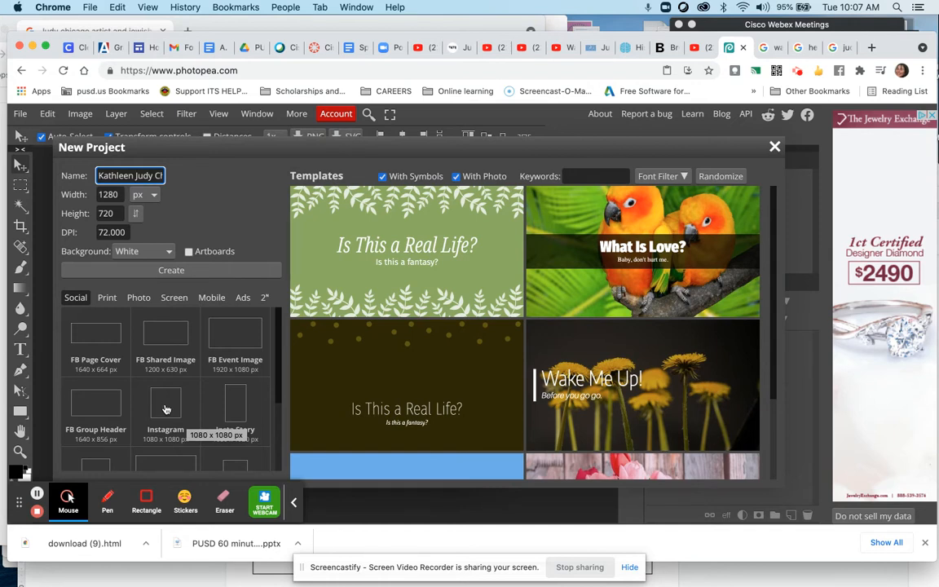
pyautogui.click(166, 410)
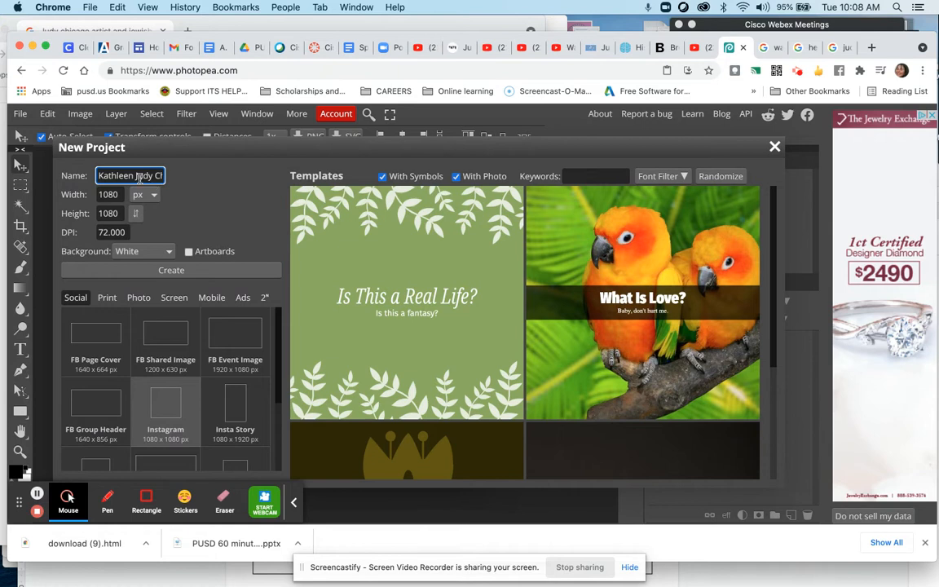
pyautogui.click(194, 272)
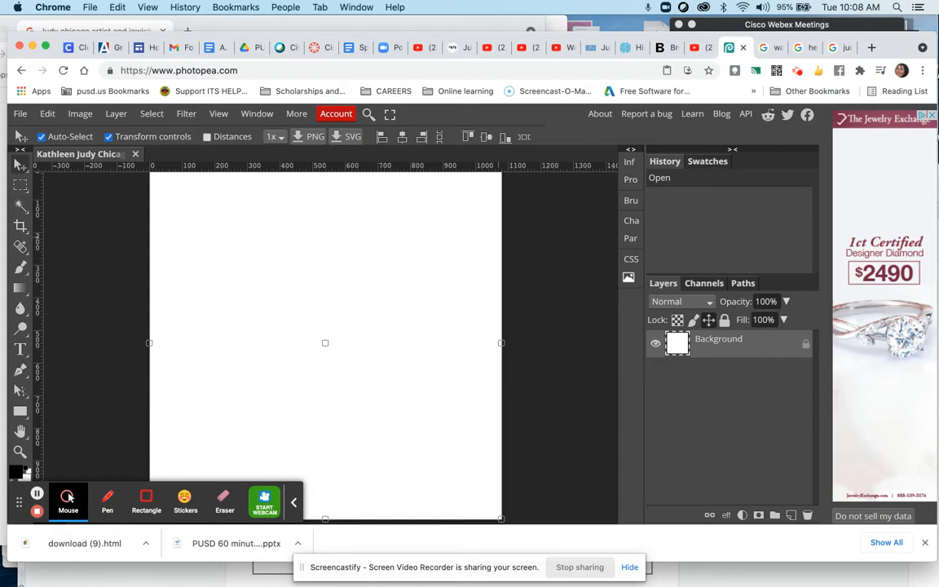
# - Copy the underwater light image from the water search into the Photopea project and scale it to 91.42% width and 120% height, covering the canvas
pyautogui.click(771, 49)
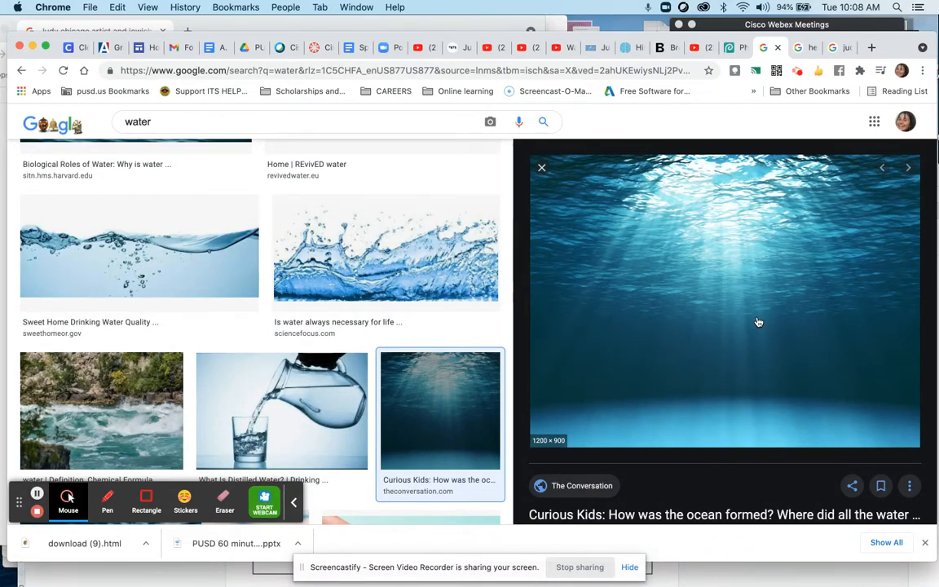
pyautogui.rightClick(757, 321)
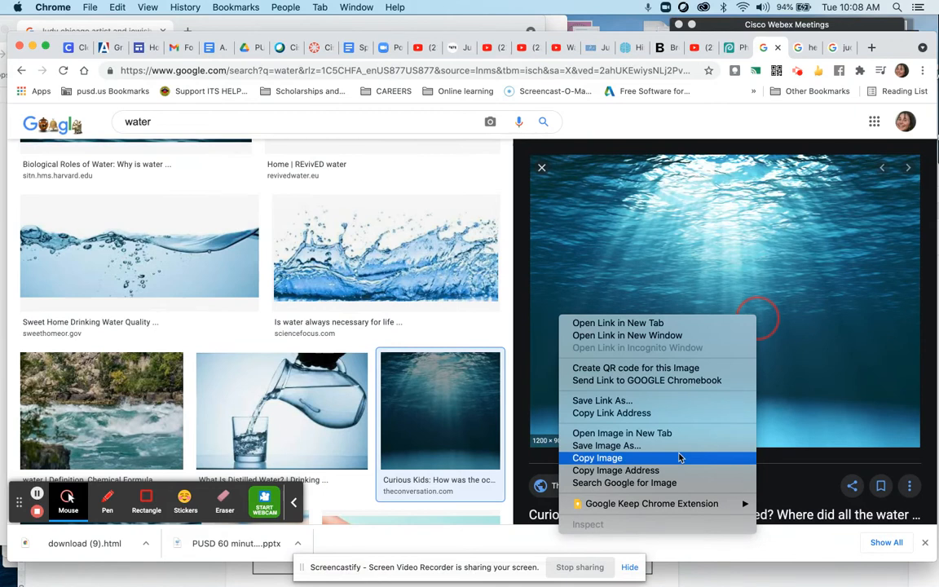
pyautogui.click(680, 459)
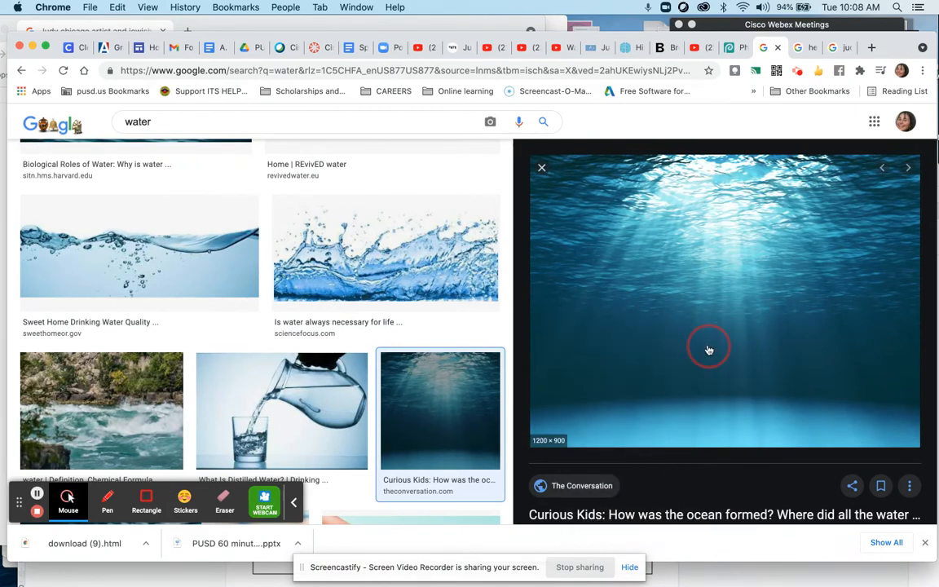
pyautogui.click(731, 48)
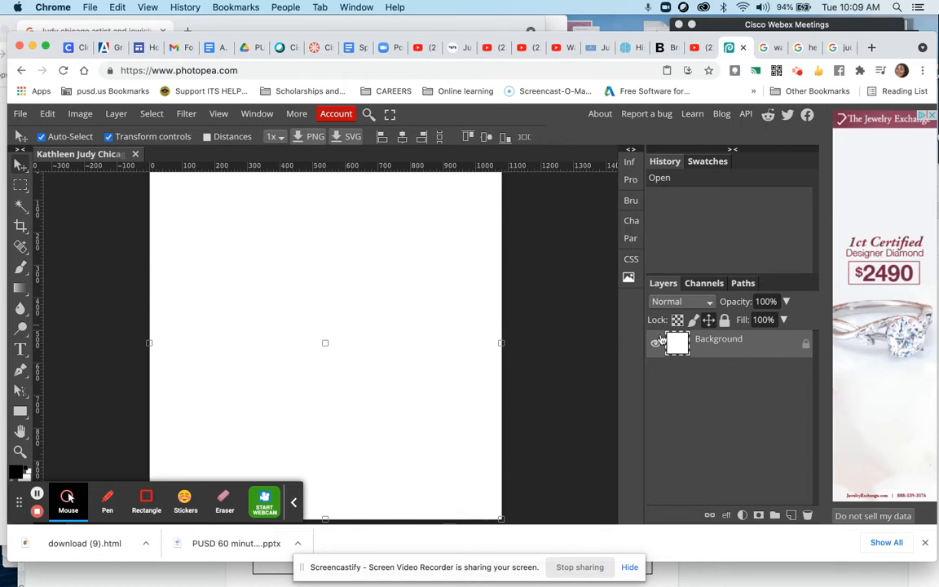
pyautogui.press('super+v')
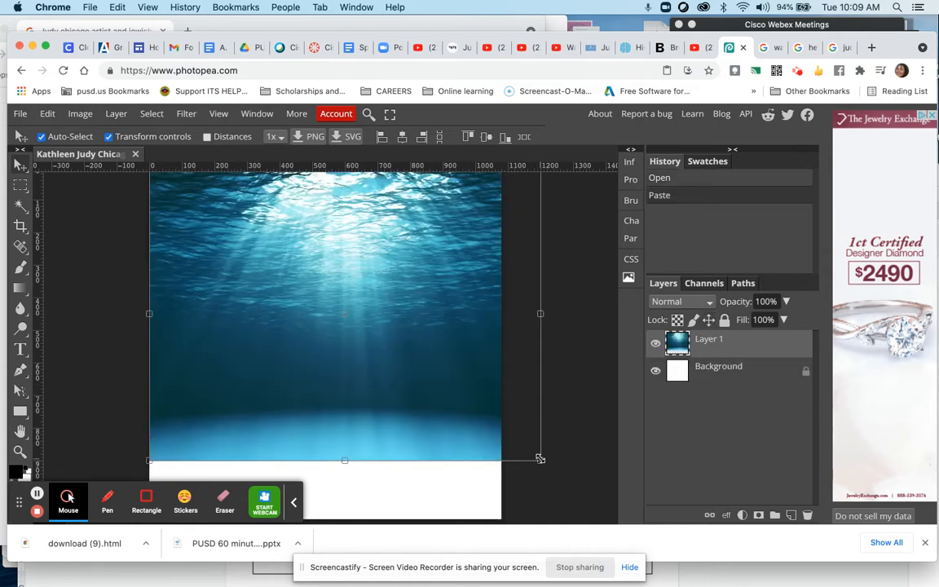
pyautogui.moveTo(541, 459); pyautogui.dragTo(507, 520)
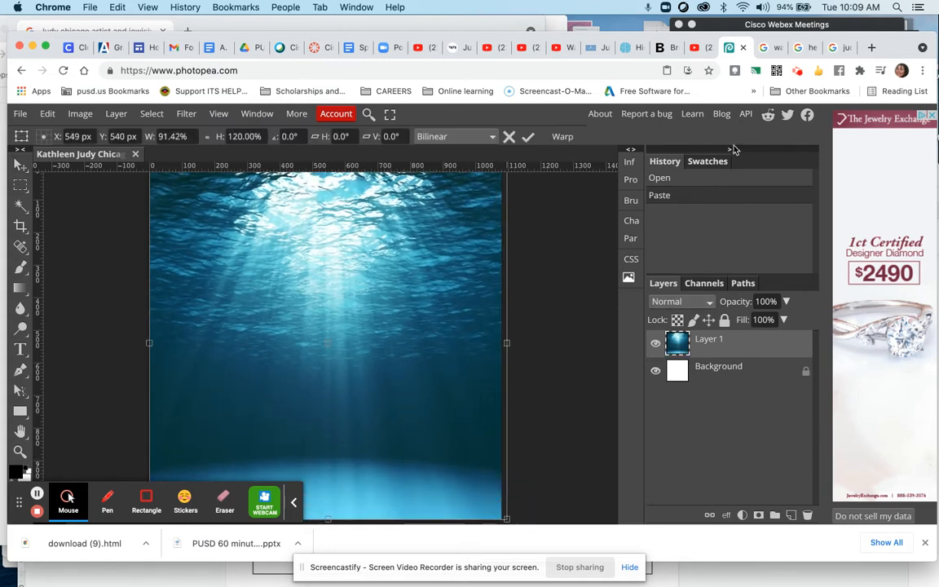
# - Copy the healing hands image from the healing image search into the Photopea project and move it to the middle of the canvas
pyautogui.click(801, 51)
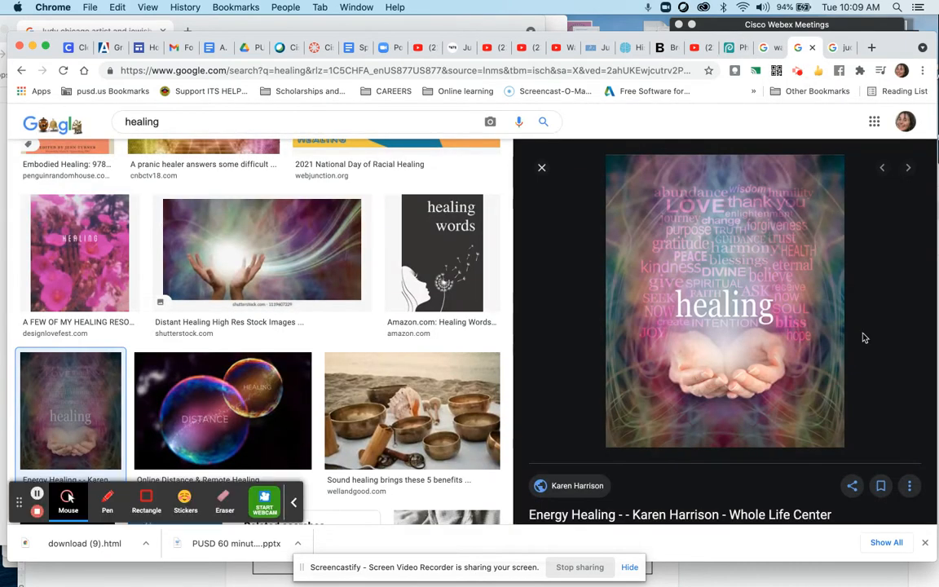
pyautogui.rightClick(776, 337)
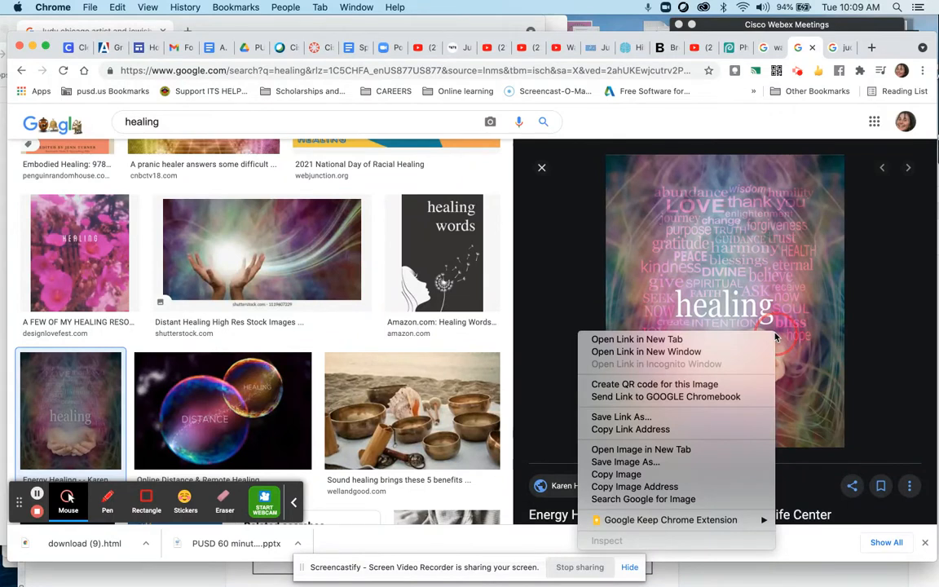
pyautogui.click(666, 476)
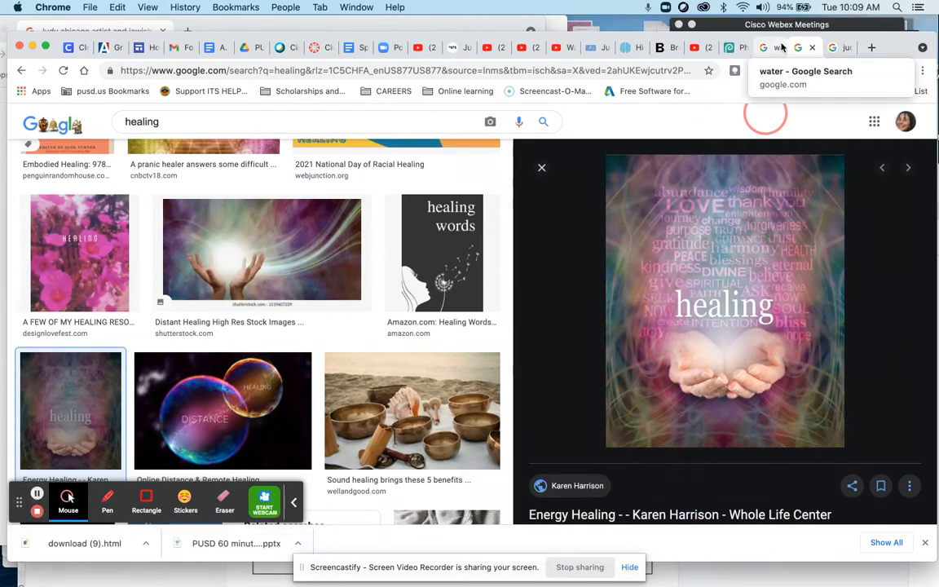
pyautogui.click(730, 51)
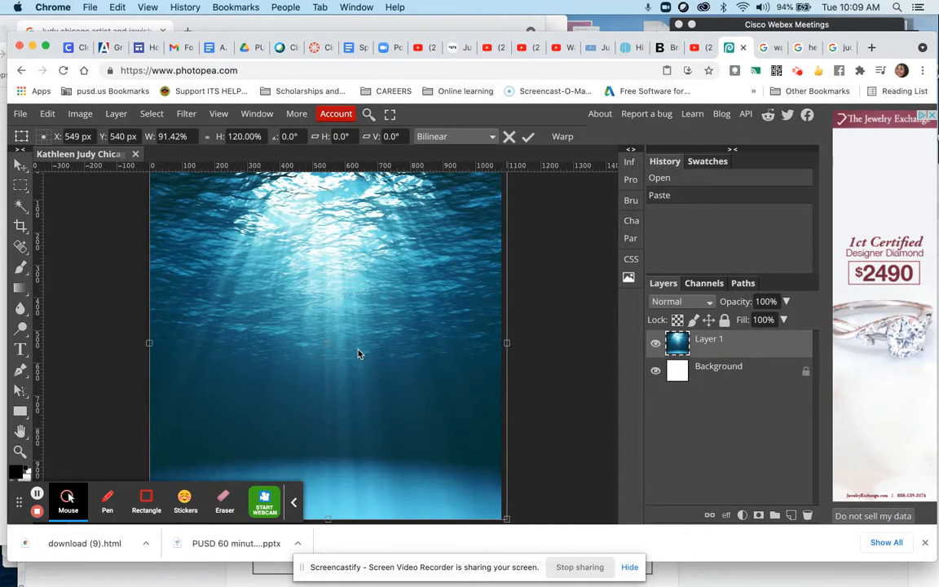
pyautogui.press('super+v')
pyautogui.moveTo(242, 302)
pyautogui.mouseDown()
pyautogui.moveTo(359, 380)
pyautogui.moveTo(337, 375)
pyautogui.mouseUp()
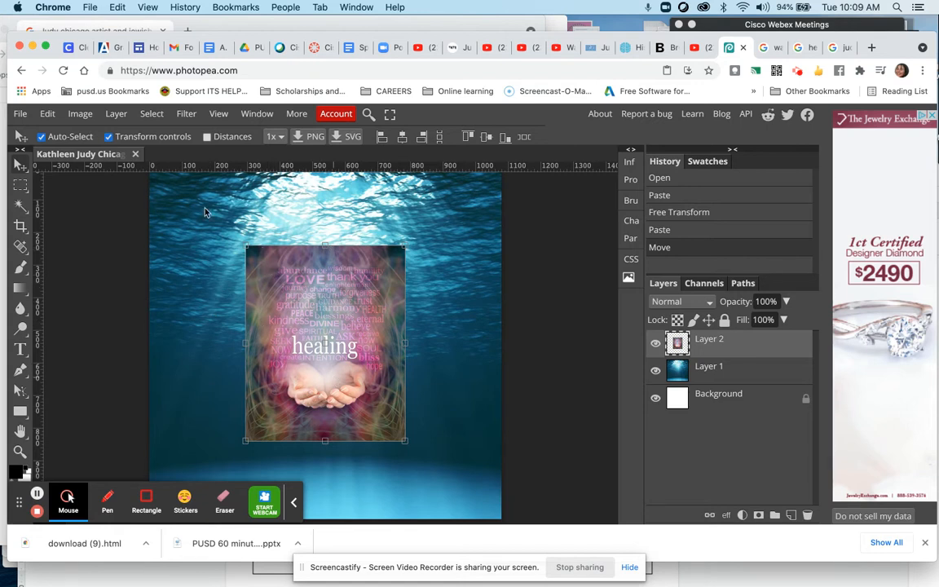
# - Make an elliptical selection around the words and cupped hands on the healing image layer
pyautogui.click(20, 186)
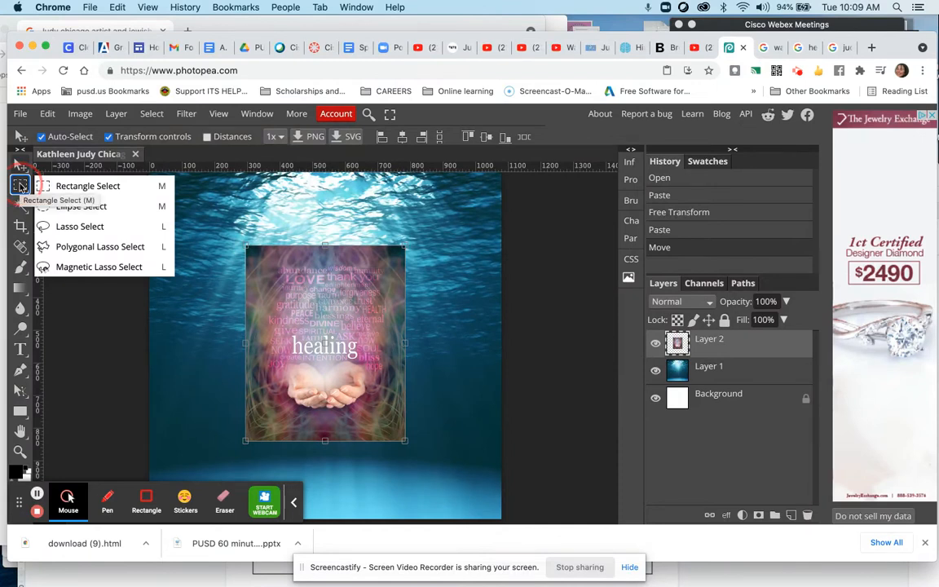
pyautogui.click(81, 207)
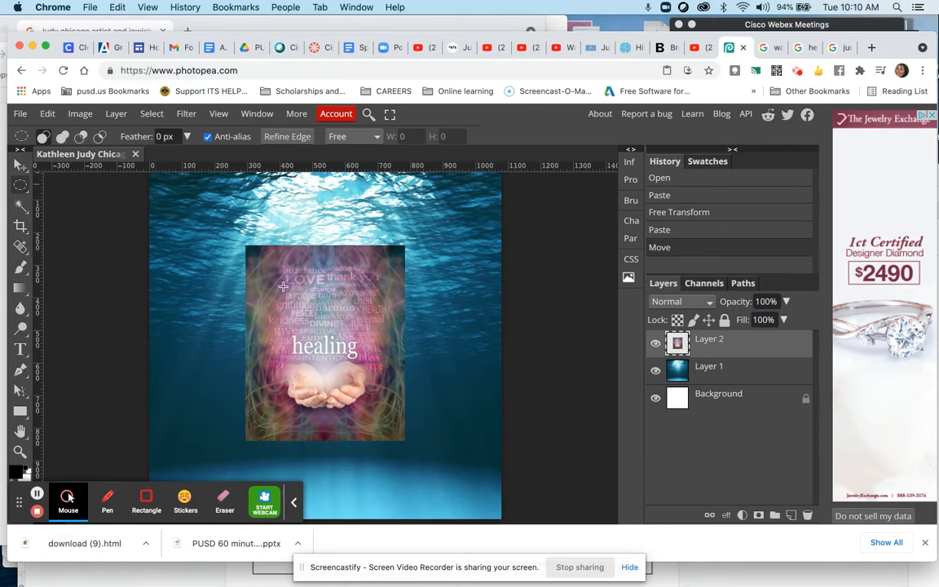
pyautogui.moveTo(268, 276); pyautogui.dragTo(401, 430)
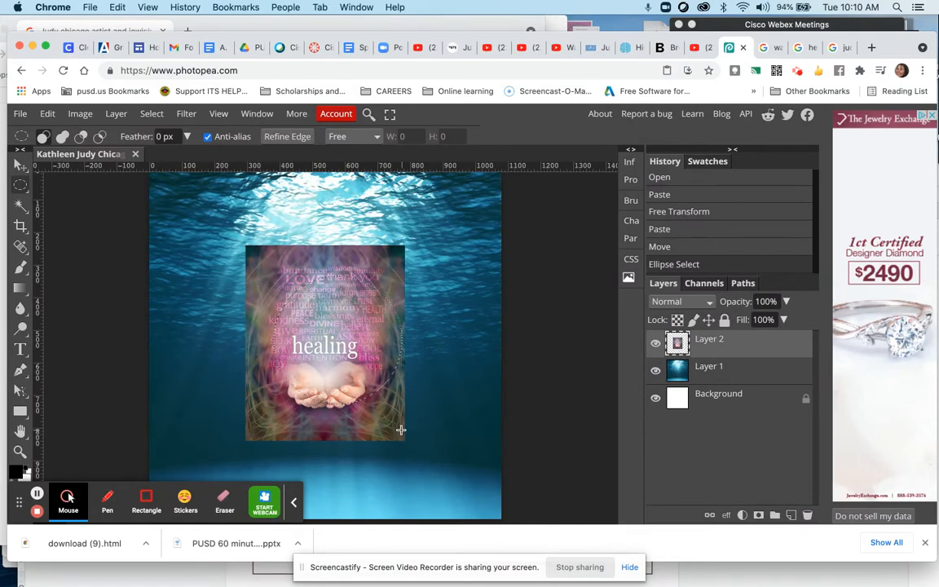
# - Scale the elliptical selection to 110.91%, centred on the words and cupped hands, and mask the healing image layer with it
pyautogui.press('Left')
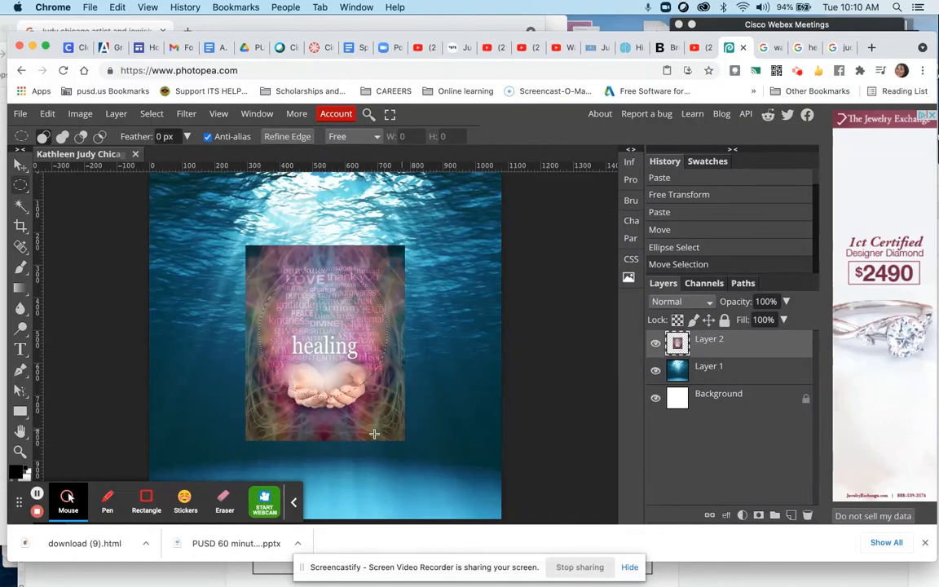
pyautogui.click(152, 114)
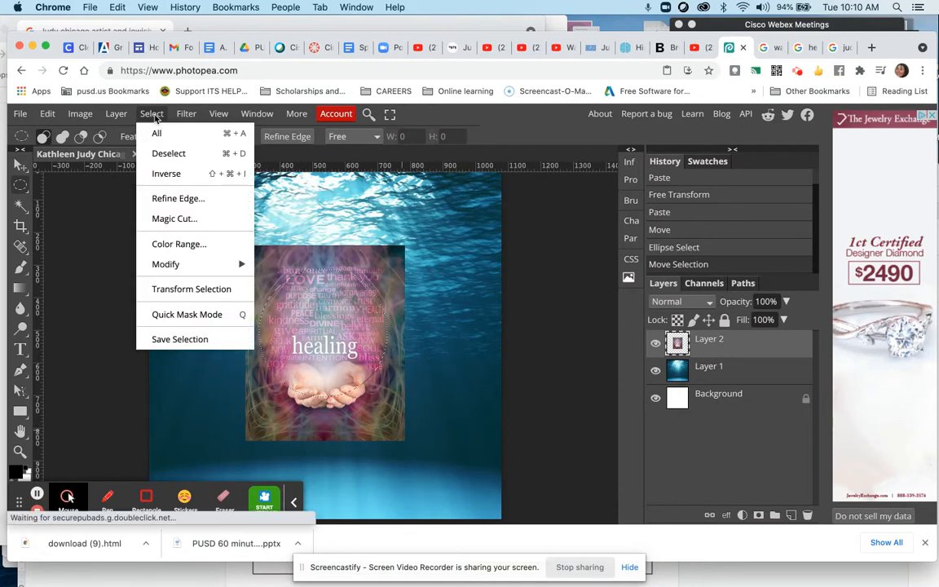
pyautogui.click(185, 290)
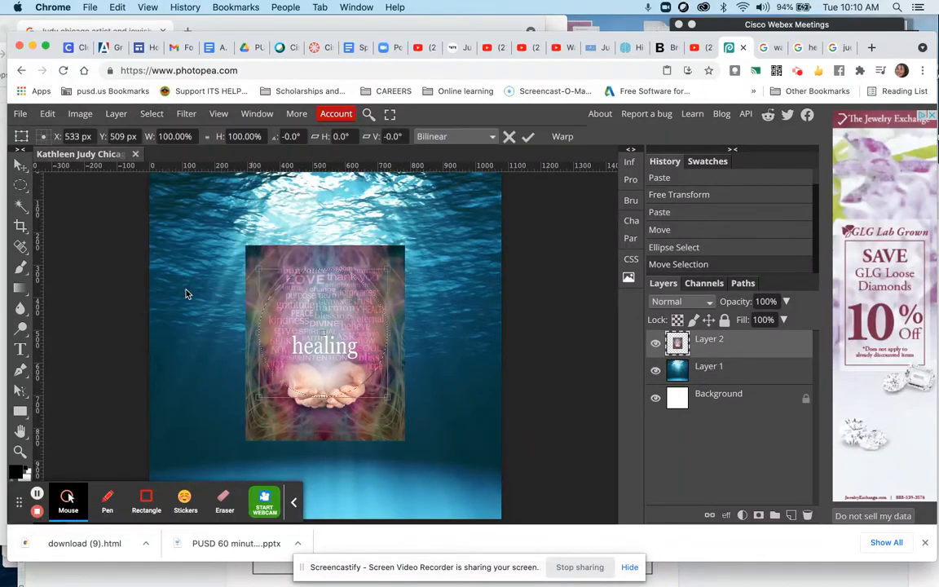
pyautogui.moveTo(259, 396); pyautogui.dragTo(249, 410)
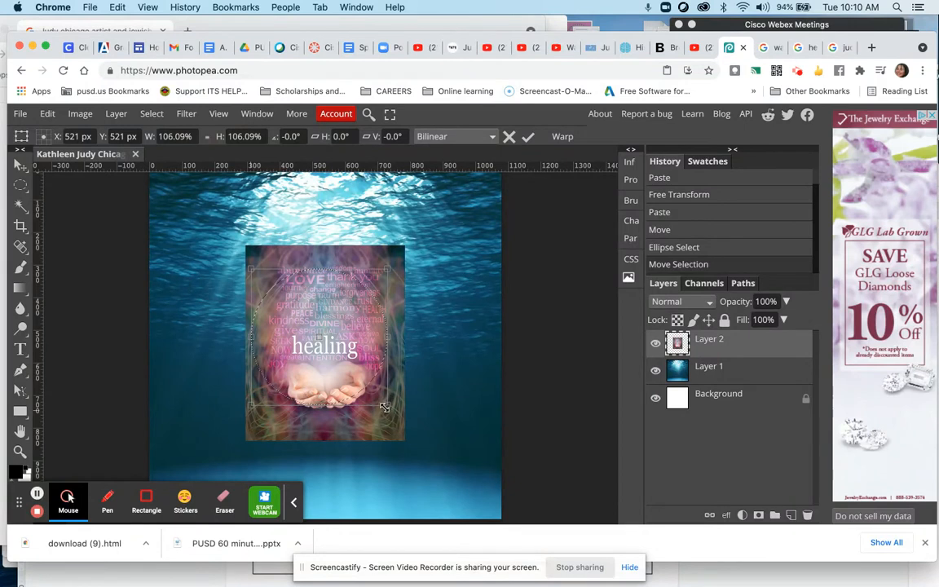
pyautogui.moveTo(384, 407); pyautogui.dragTo(394, 418)
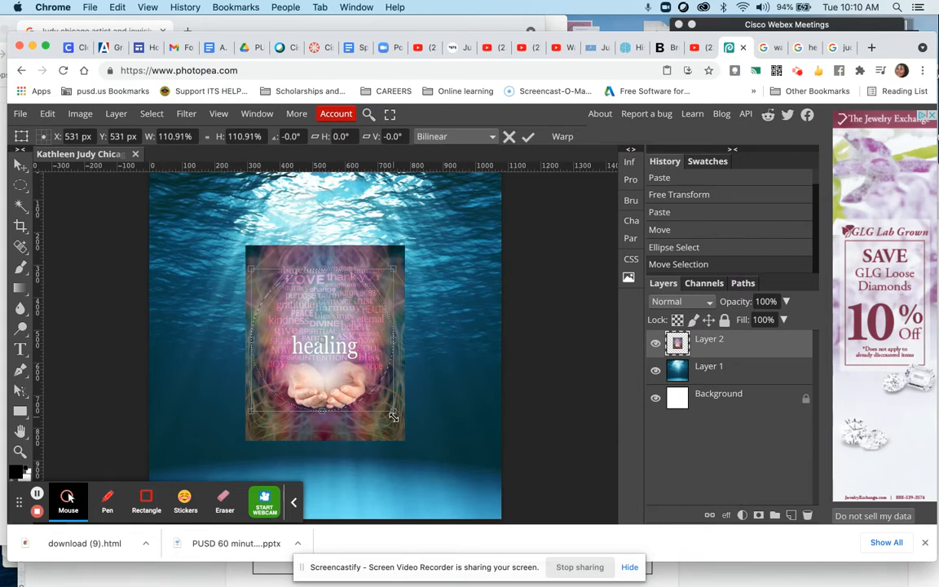
pyautogui.press('Return')
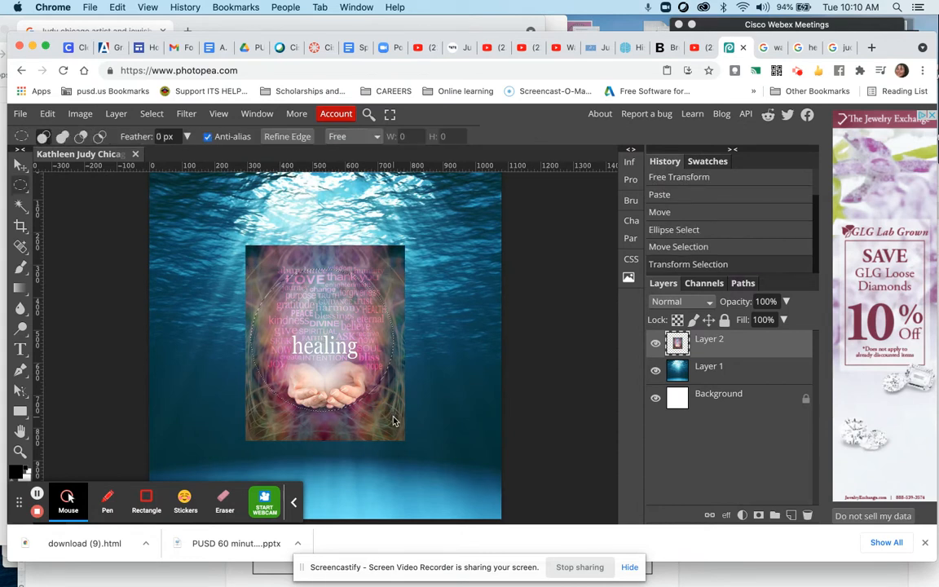
pyautogui.press('Right')
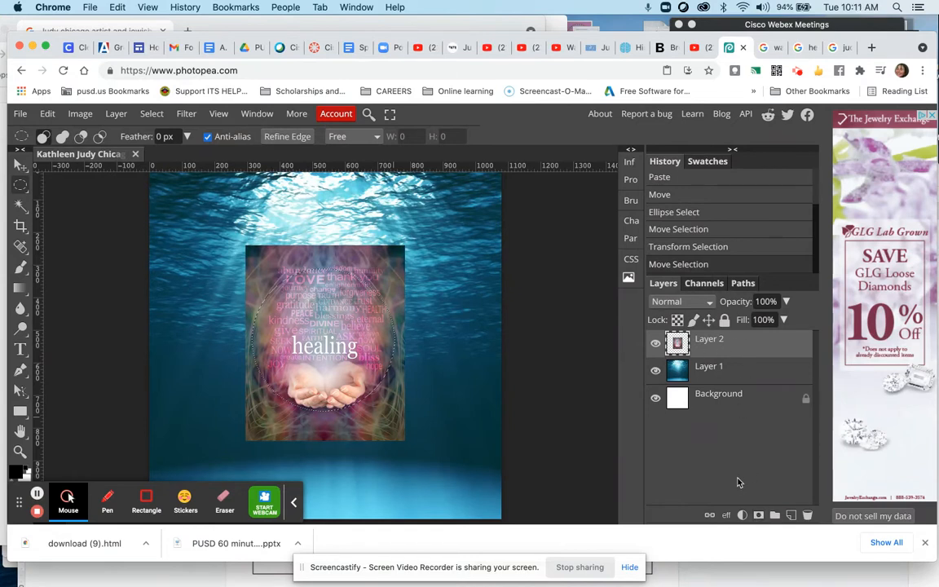
pyautogui.click(758, 516)
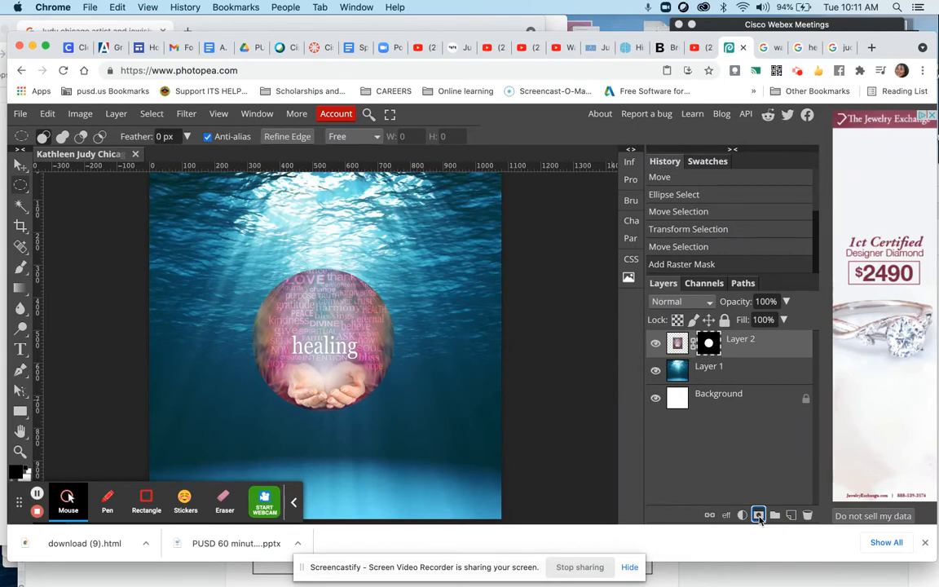
# - Move the masked healing circle down into the lower half of the canvas and scale it to 121.23%
pyautogui.click(21, 163)
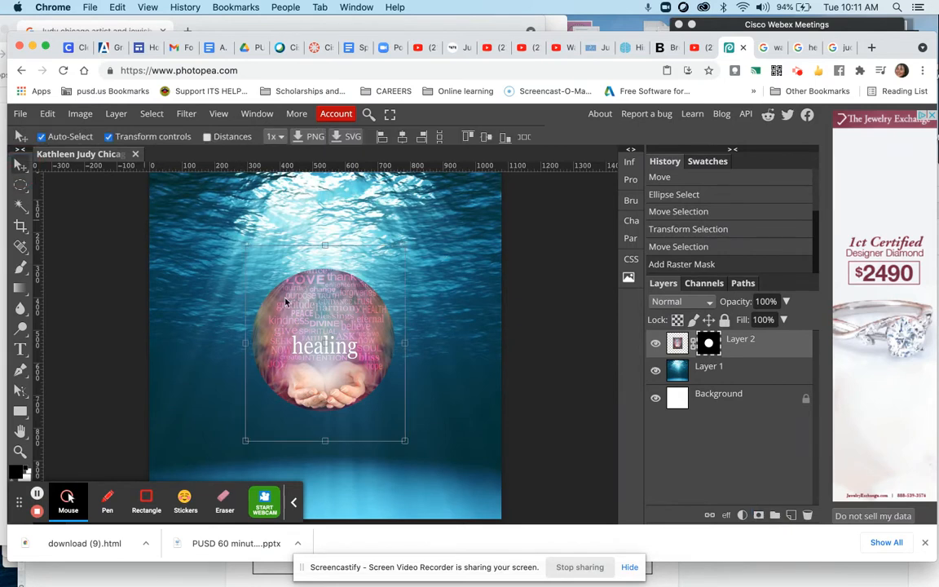
pyautogui.moveTo(369, 368); pyautogui.dragTo(369, 407)
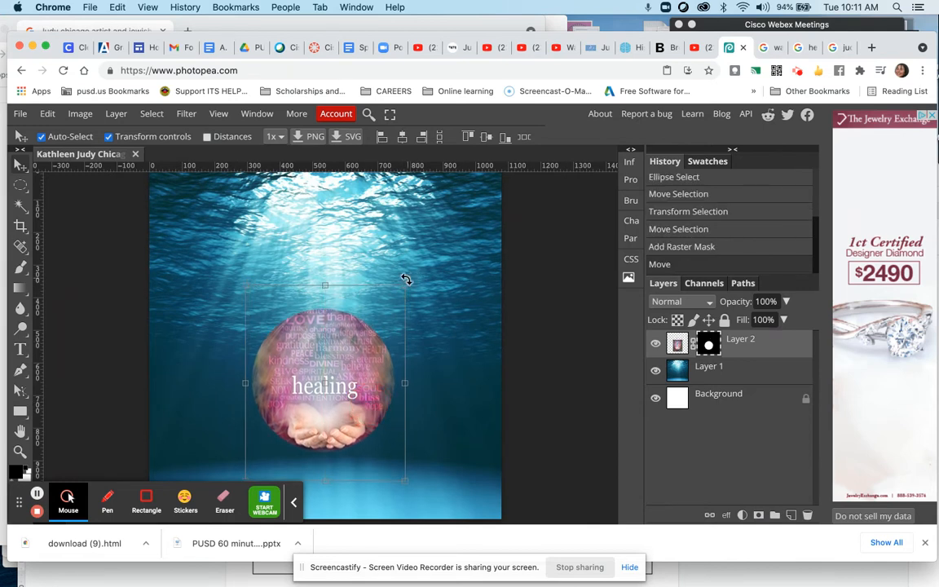
pyautogui.moveTo(406, 287)
pyautogui.mouseDown()
pyautogui.moveTo(434, 257)
pyautogui.moveTo(426, 271)
pyautogui.mouseUp()
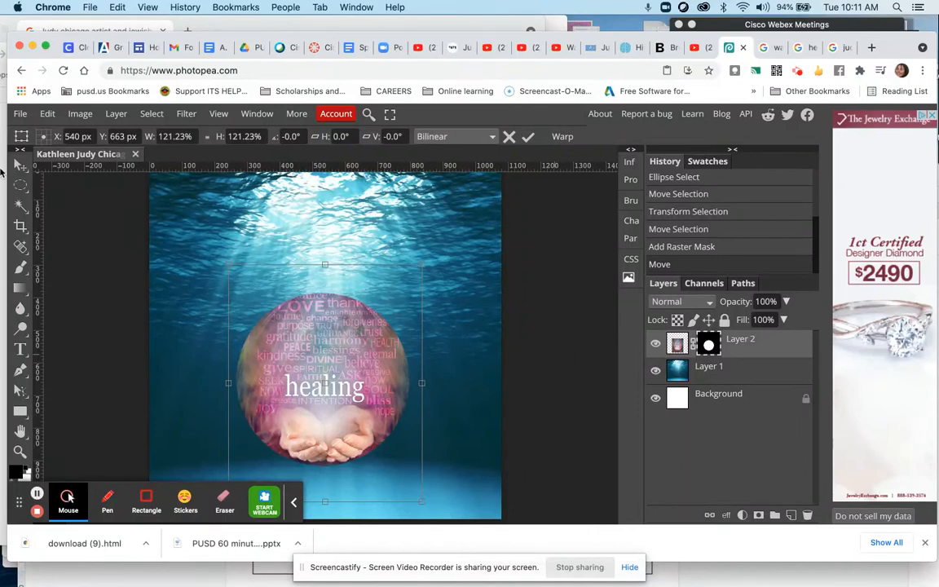
# - Add an empty layer above the healing circle and set the text font to Do Hyeon
pyautogui.click(20, 351)
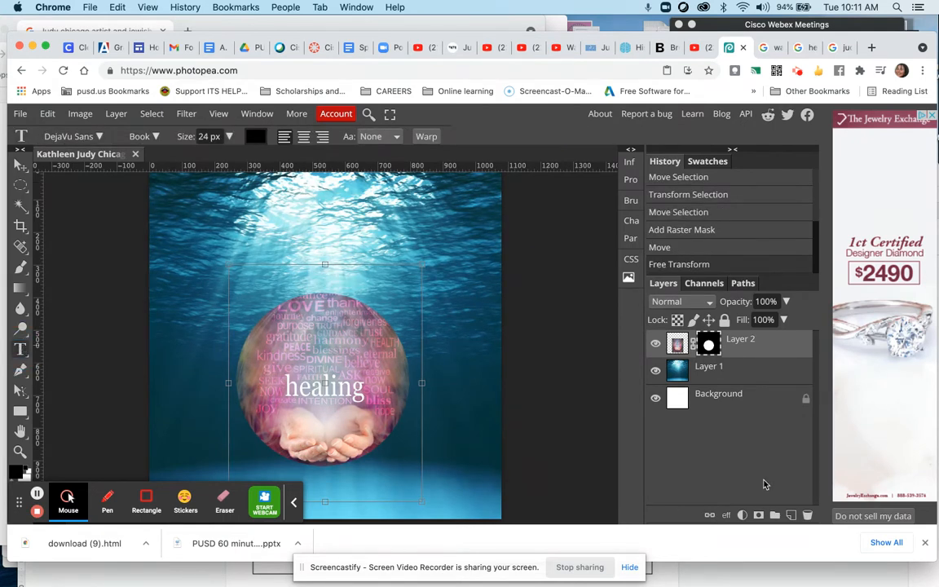
pyautogui.click(791, 516)
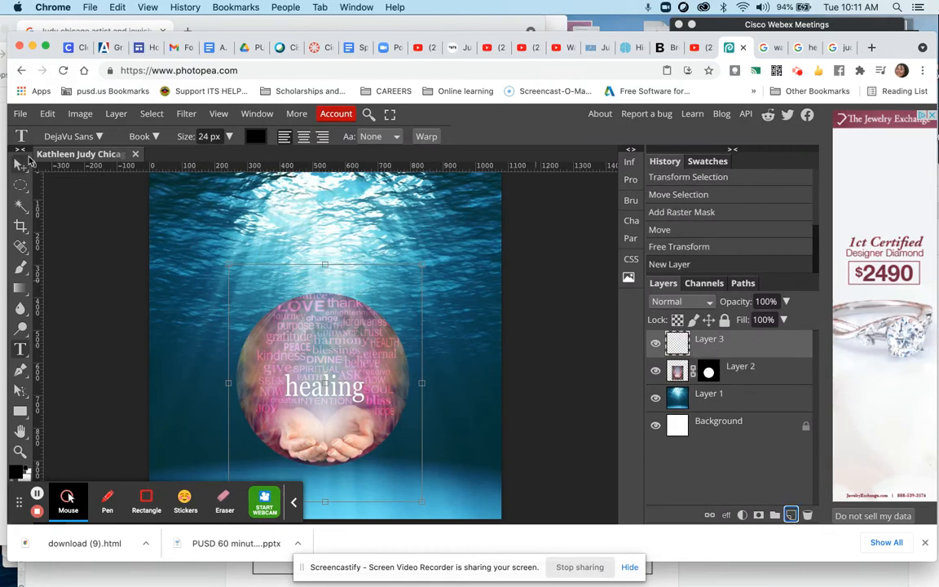
pyautogui.click(79, 137)
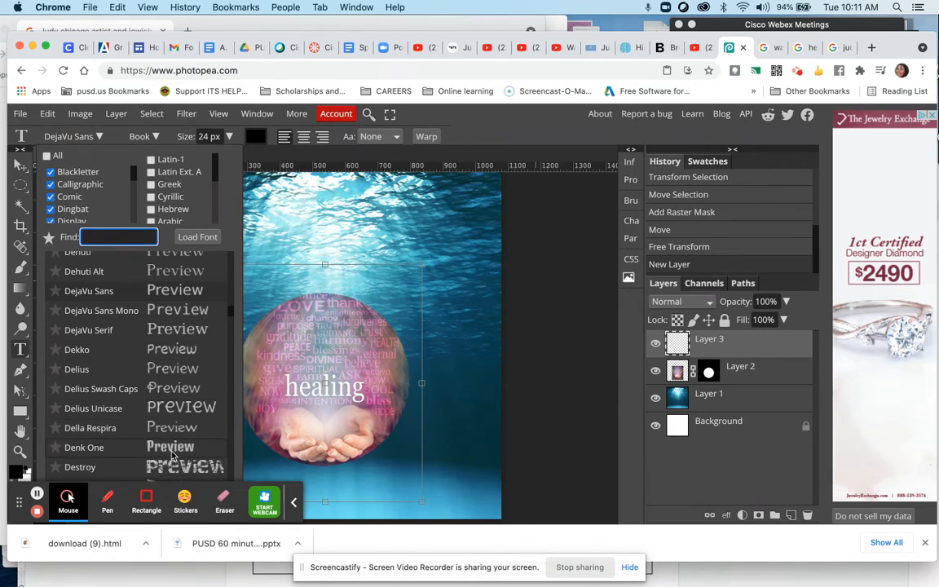
pyautogui.scroll(-2, 172, 456)
pyautogui.scroll(-1, 172, 461)
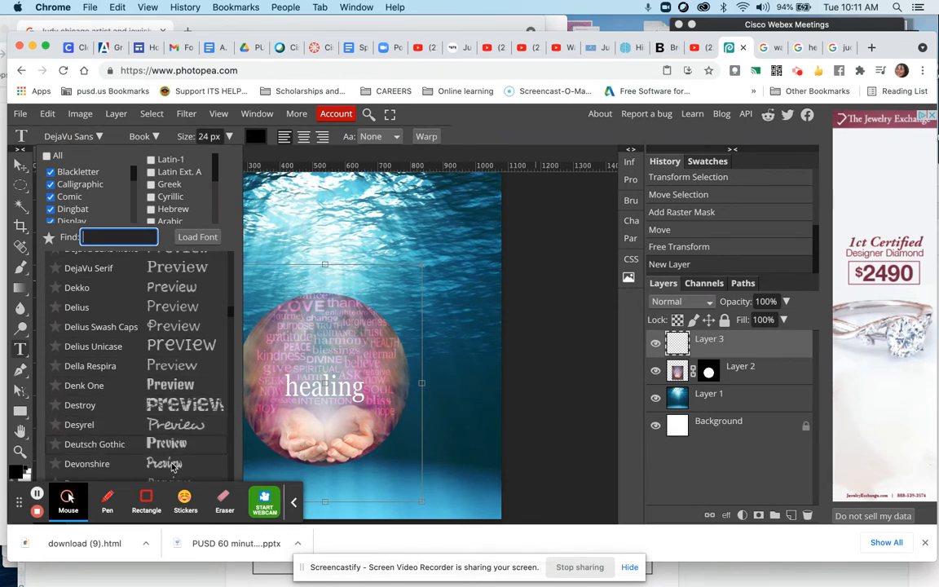
pyautogui.scroll(-3, 172, 455)
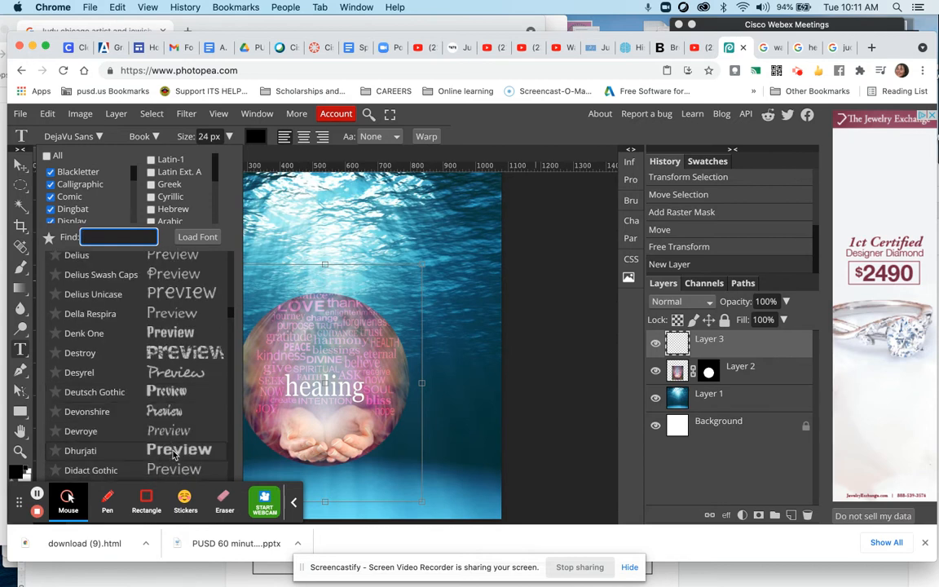
pyautogui.scroll(-3, 172, 455)
pyautogui.scroll(-3, 172, 455)
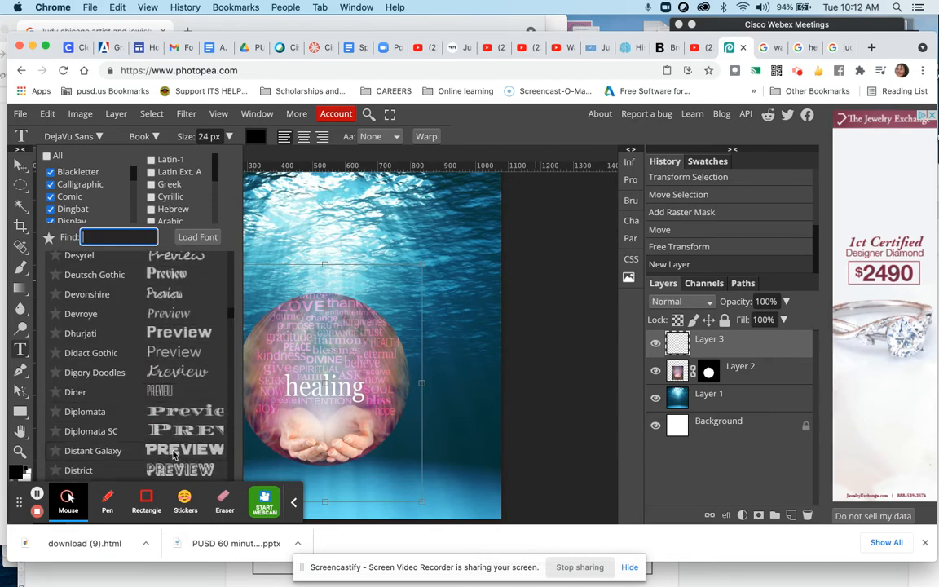
pyautogui.scroll(-3, 172, 454)
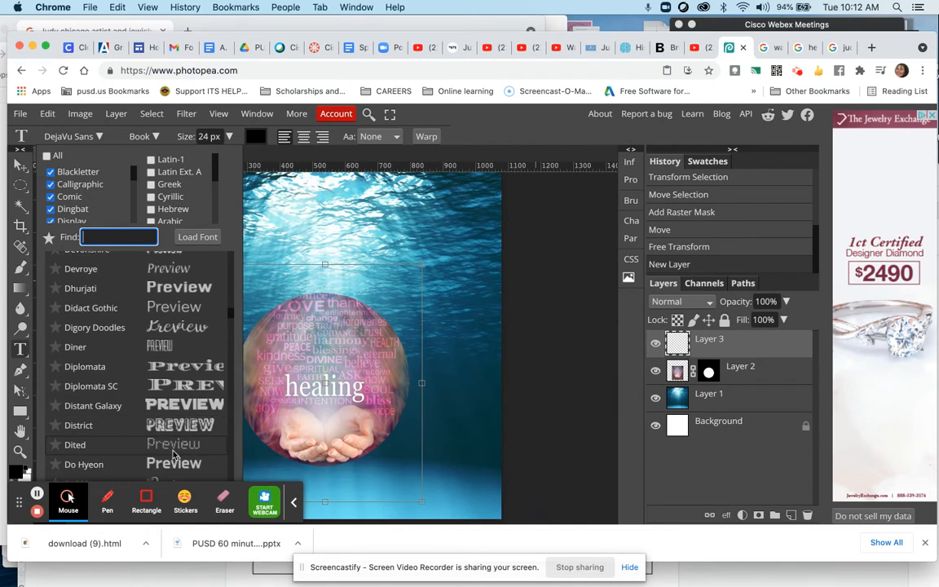
pyautogui.scroll(-3, 173, 455)
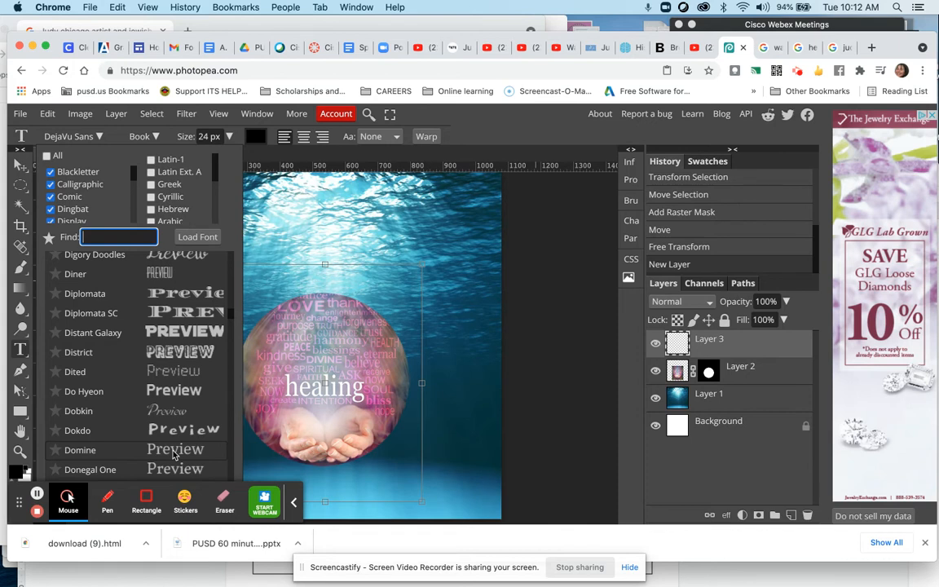
pyautogui.click(174, 393)
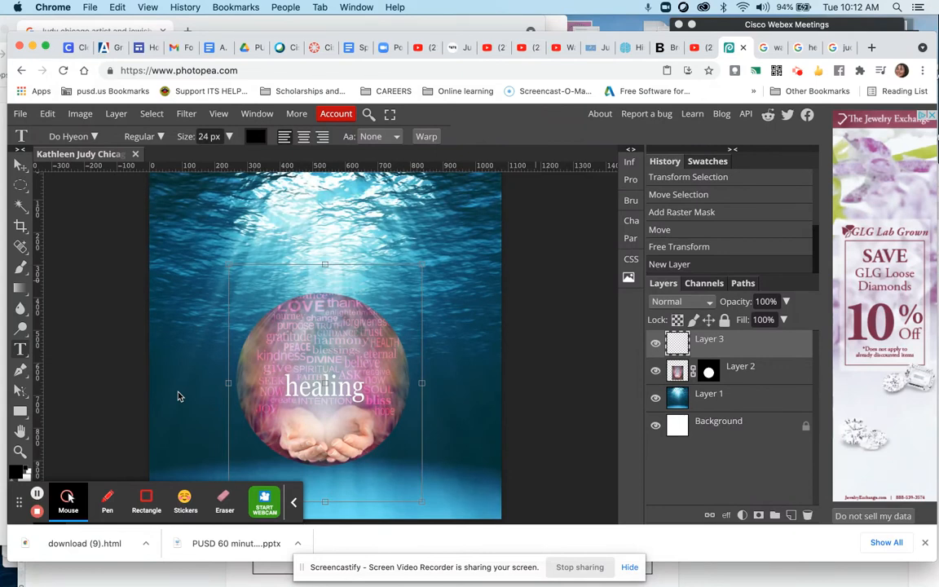
# - Add the honored woman's full name as text above the healing circle and scale it to about 715%
pyautogui.click(193, 227)
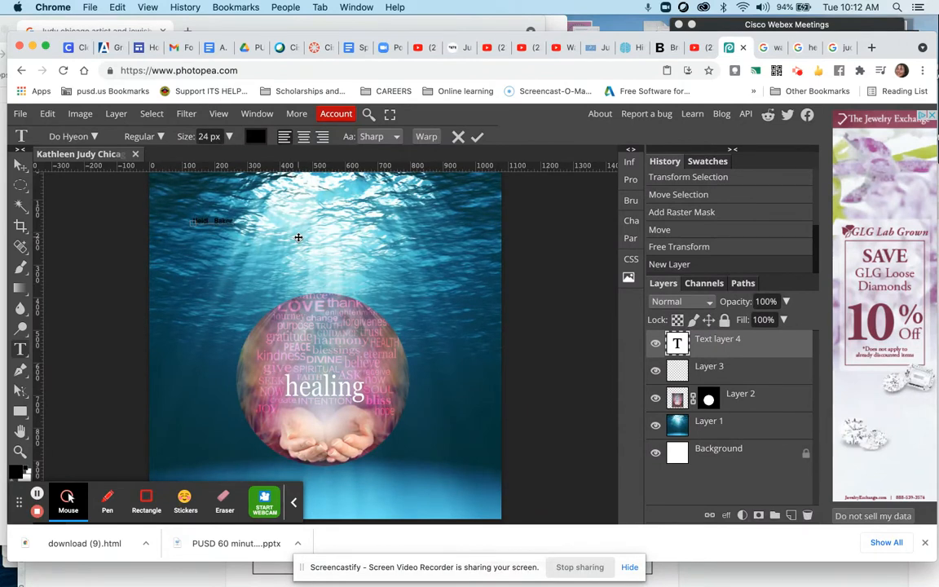
pyautogui.click(19, 163)
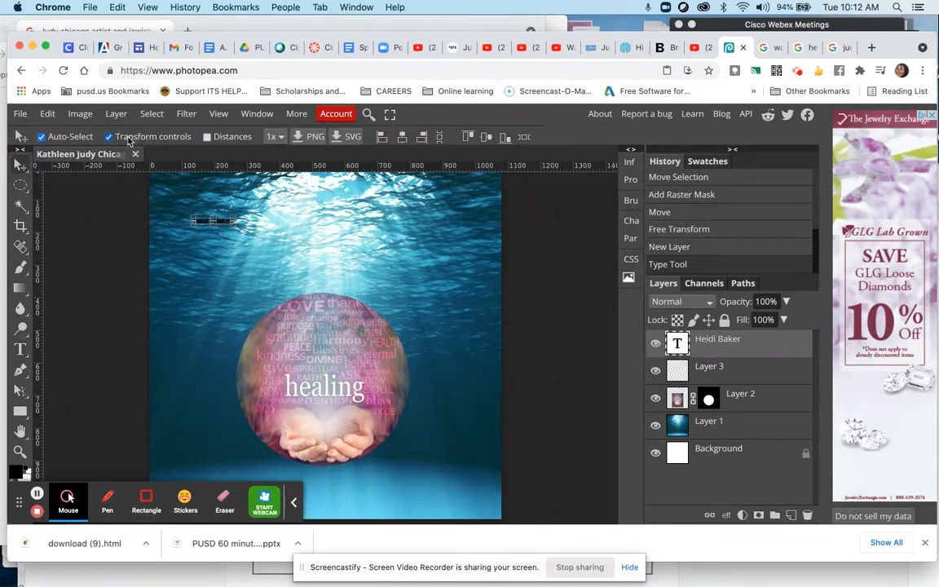
pyautogui.moveTo(235, 224); pyautogui.dragTo(480, 306)
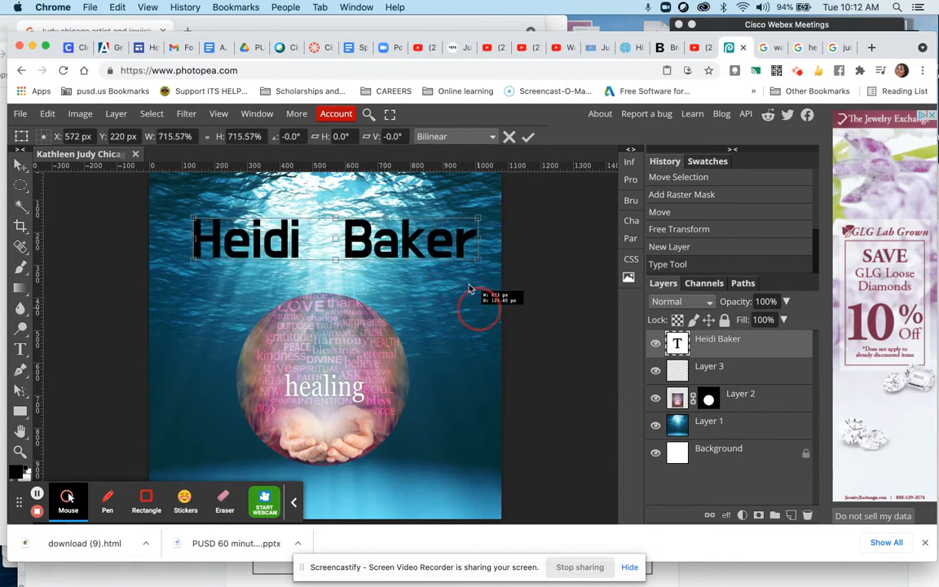
pyautogui.press('Return')
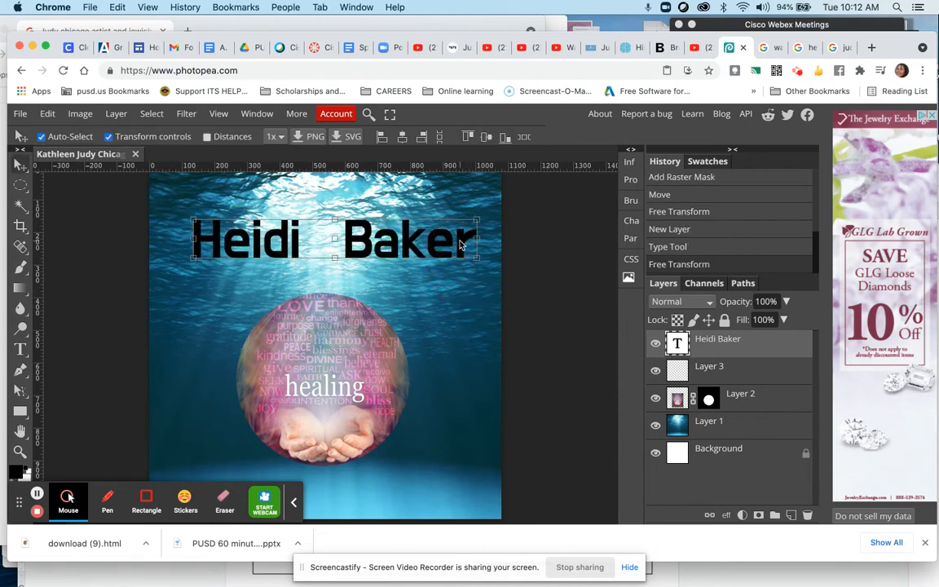
# - Change the name text's font to Droid Serif and move the text so it is centred above the healing circle
pyautogui.doubleClick(460, 245)
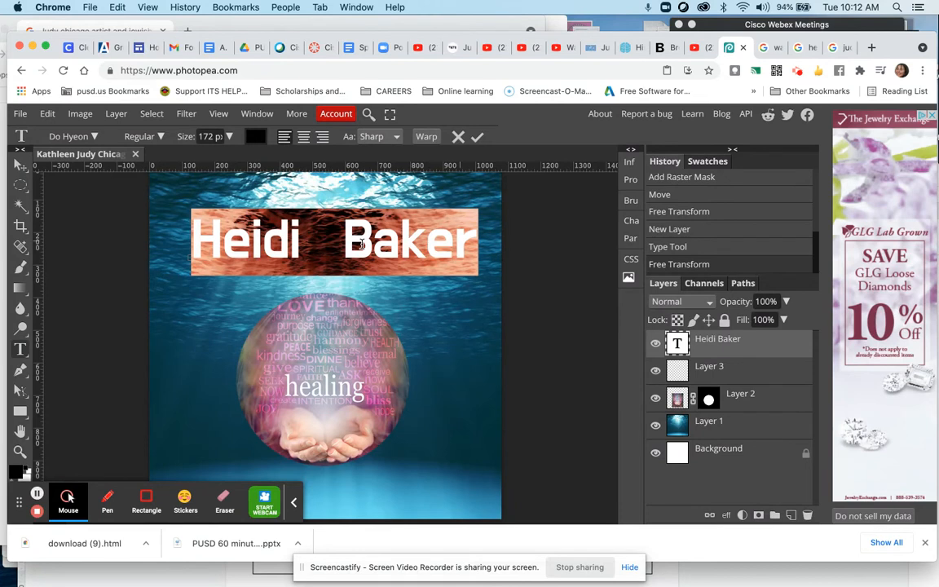
pyautogui.click(679, 346)
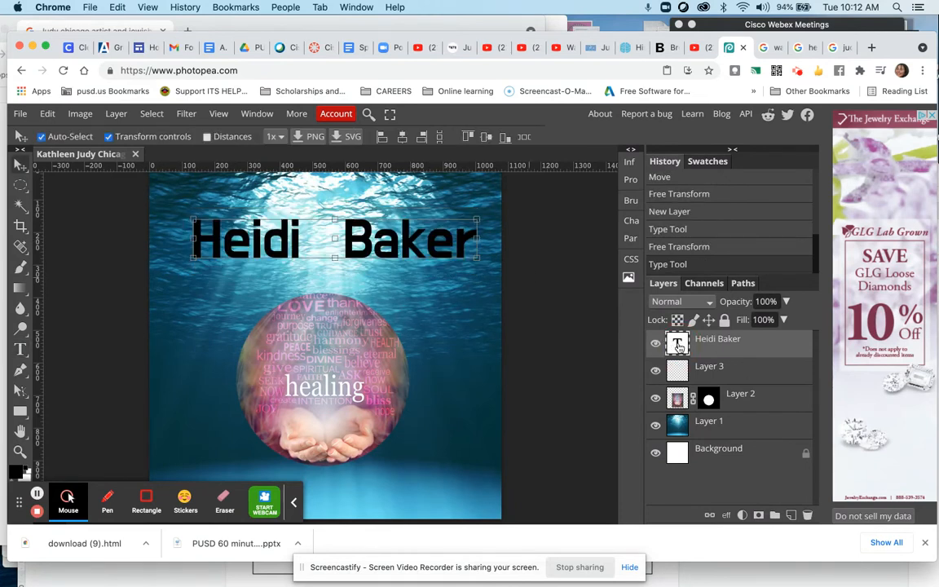
pyautogui.doubleClick(679, 347)
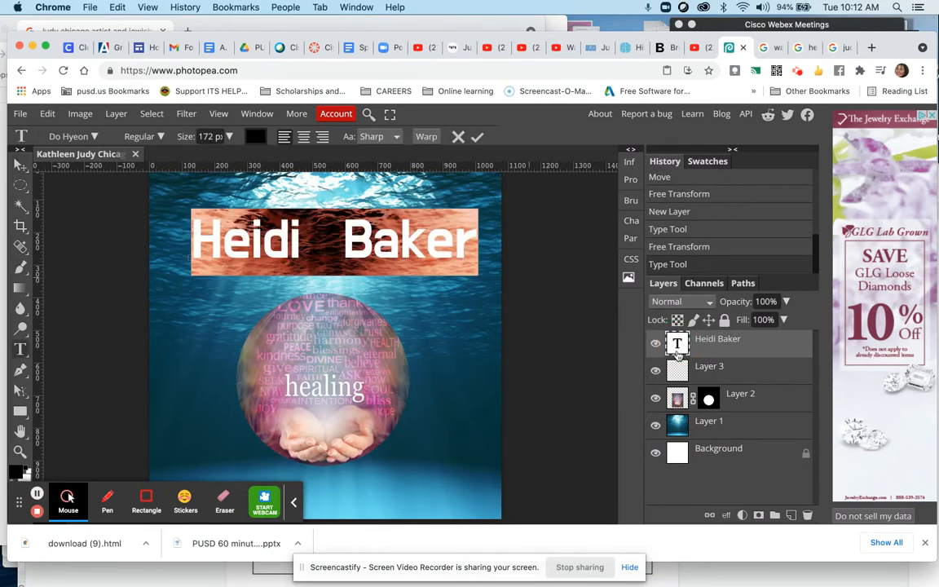
pyautogui.click(90, 138)
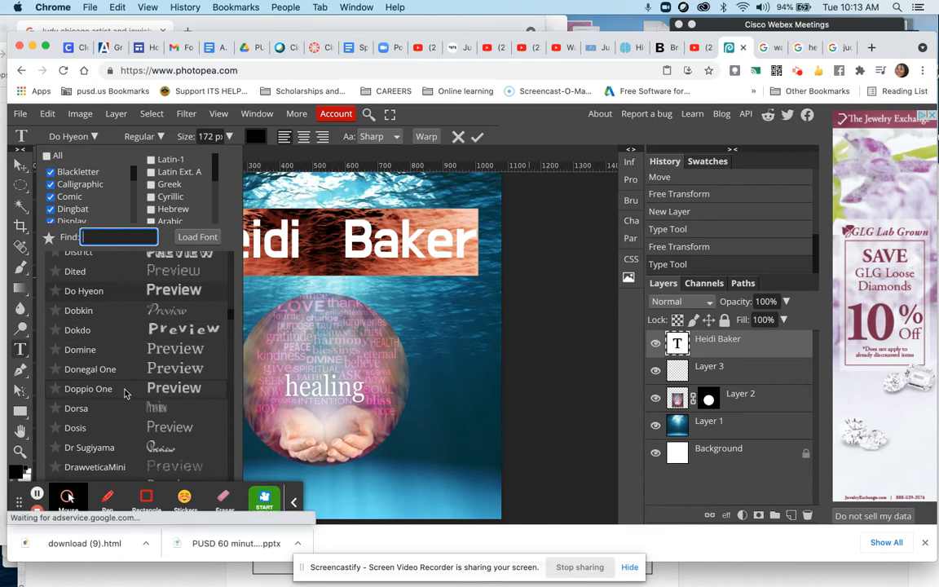
pyautogui.scroll(-2, 124, 394)
pyautogui.scroll(-3, 124, 394)
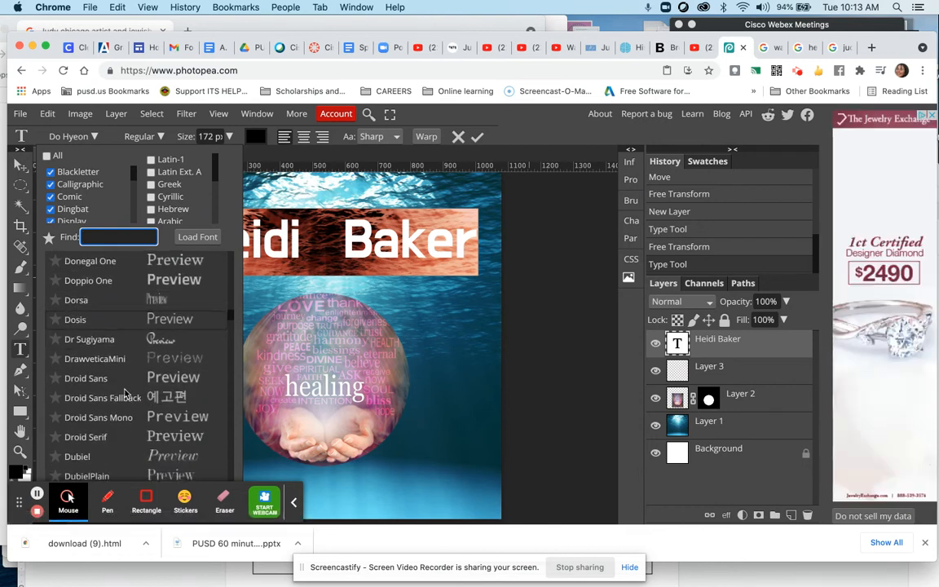
pyautogui.scroll(-4, 125, 394)
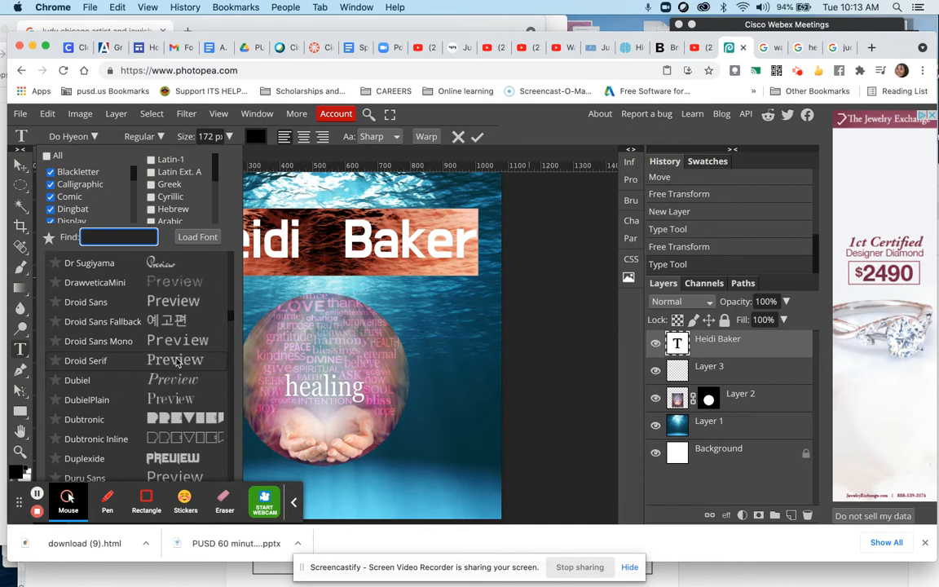
pyautogui.click(114, 359)
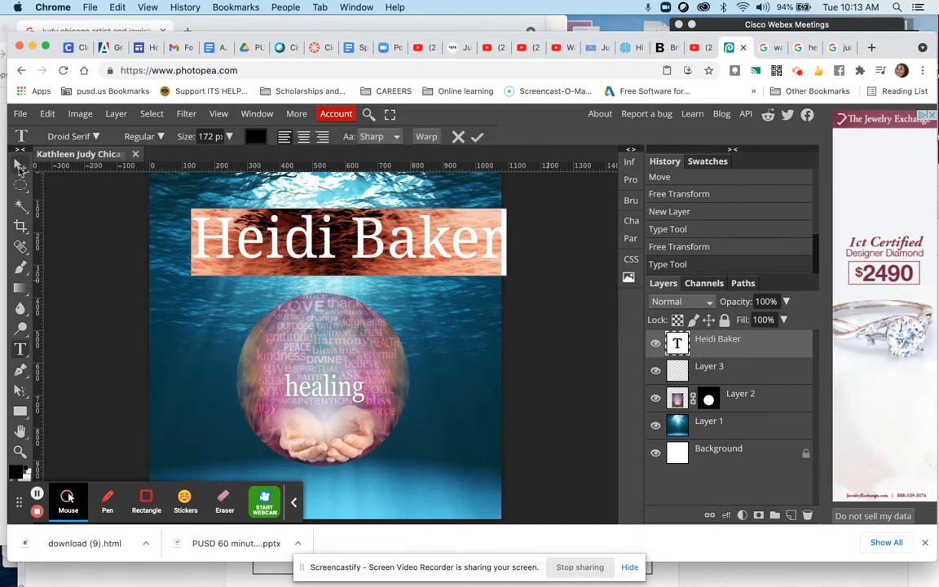
pyautogui.click(20, 164)
pyautogui.moveTo(284, 252); pyautogui.dragTo(274, 251)
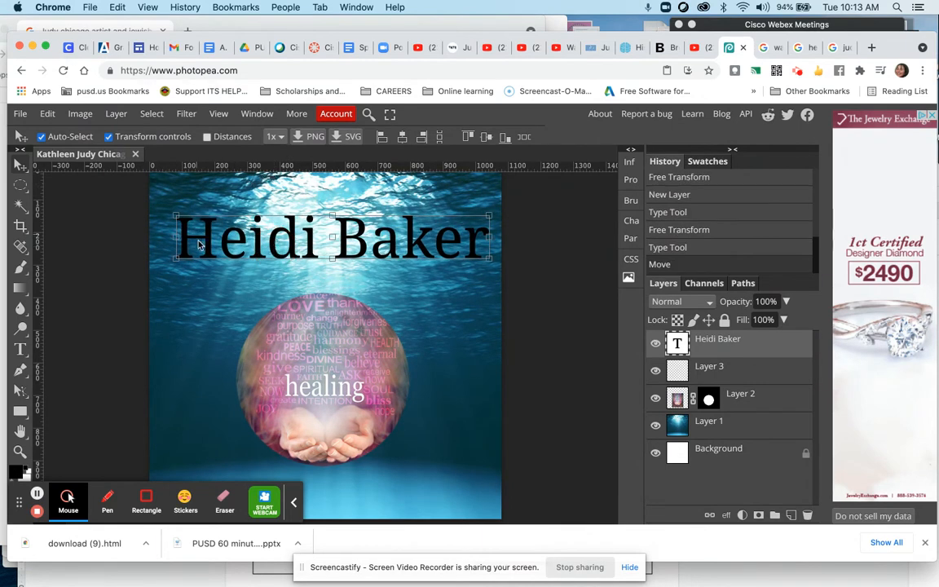
# - Change the honored woman's name text to white (ffffff) and commit the text edit
pyautogui.doubleClick(678, 344)
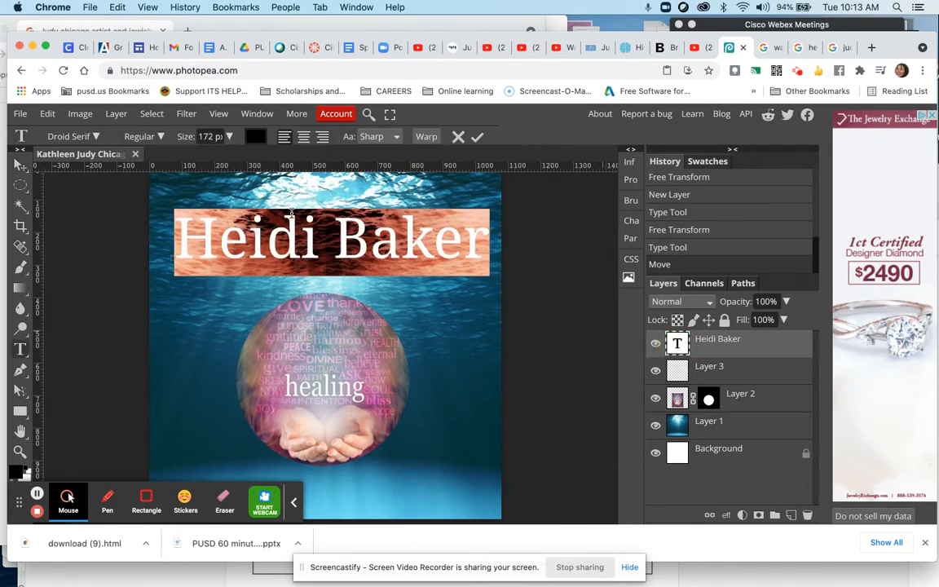
pyautogui.click(256, 137)
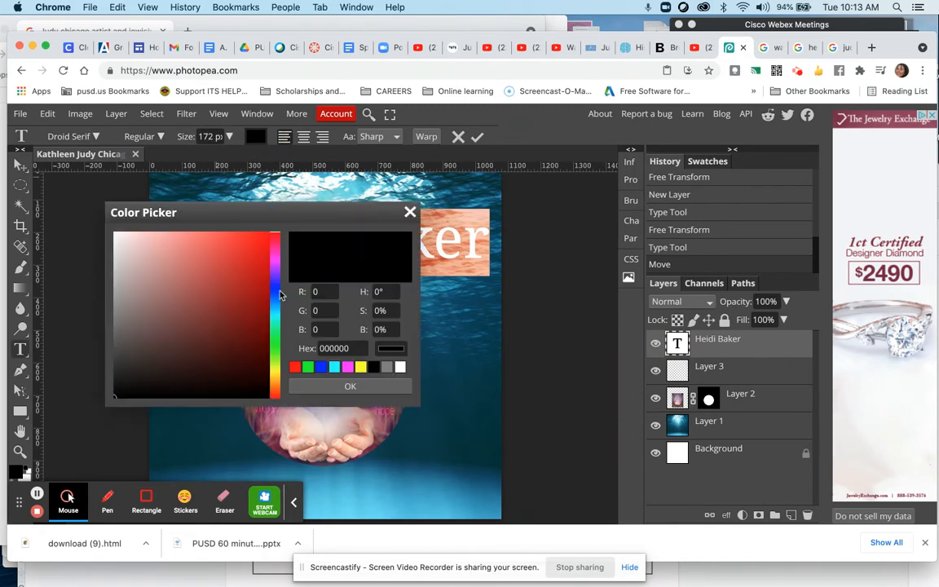
pyautogui.click(113, 236)
pyautogui.moveTo(106, 236); pyautogui.dragTo(89, 216)
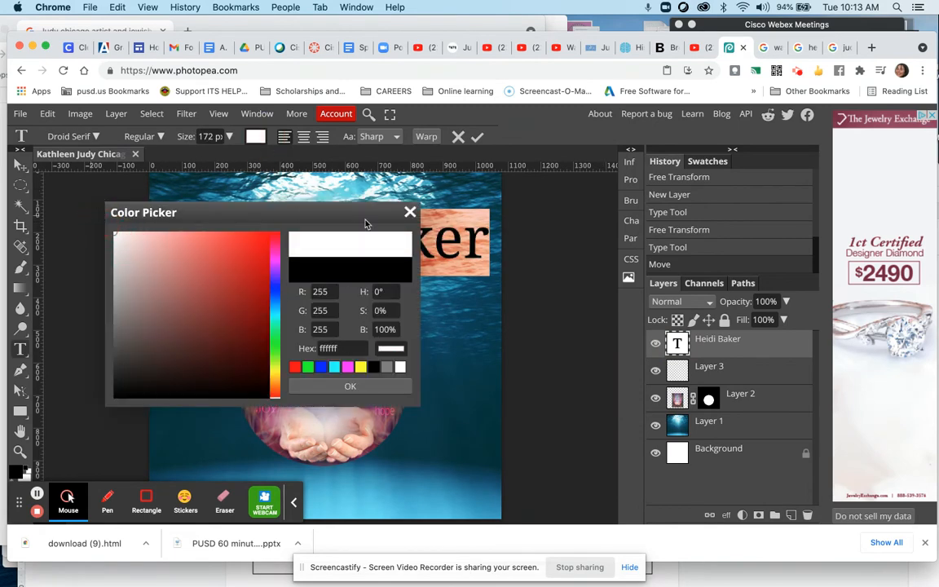
pyautogui.click(353, 391)
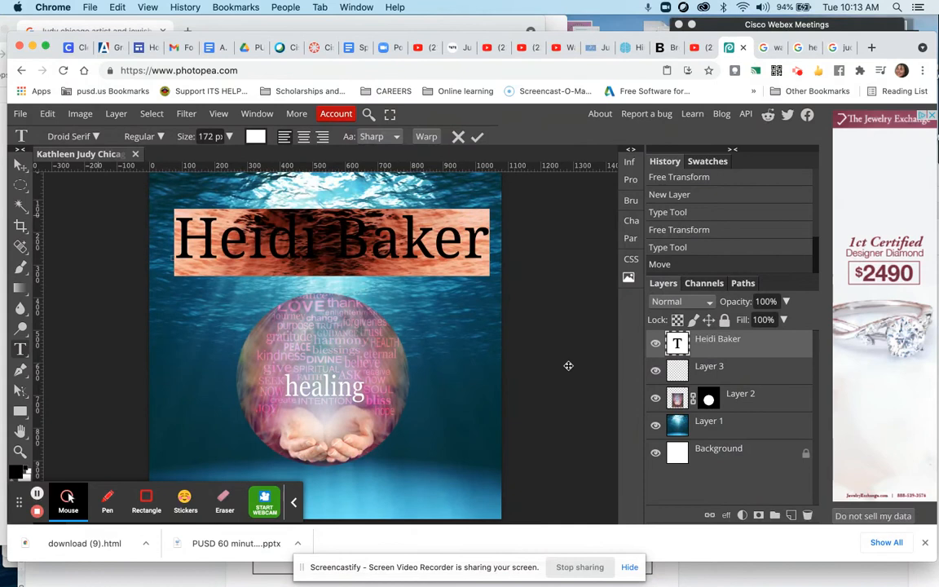
pyautogui.click(736, 353)
pyautogui.click(752, 347)
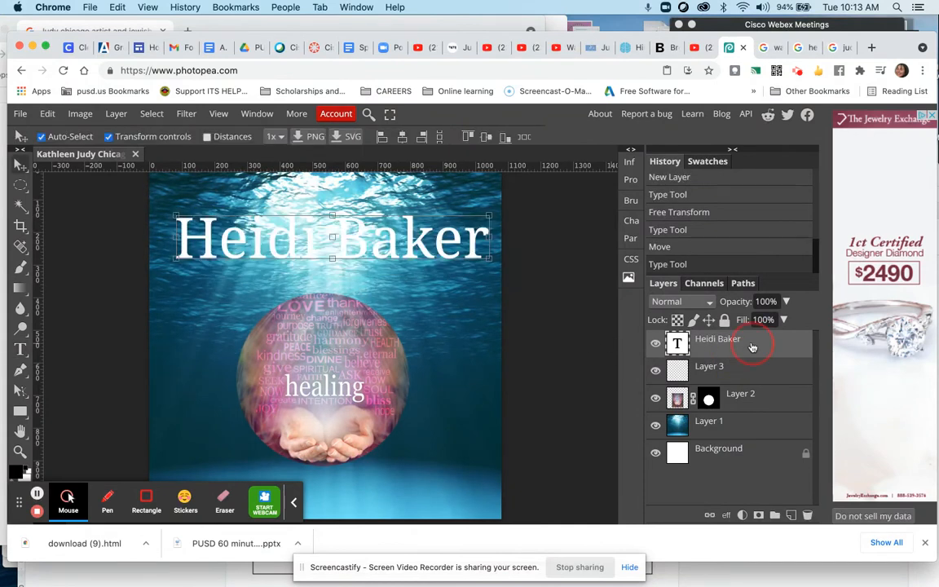
# - Apply an Inner Bevel Bevel and Emboss style to the name text layer and set its blend mode to Soft Light
pyautogui.click(742, 515)
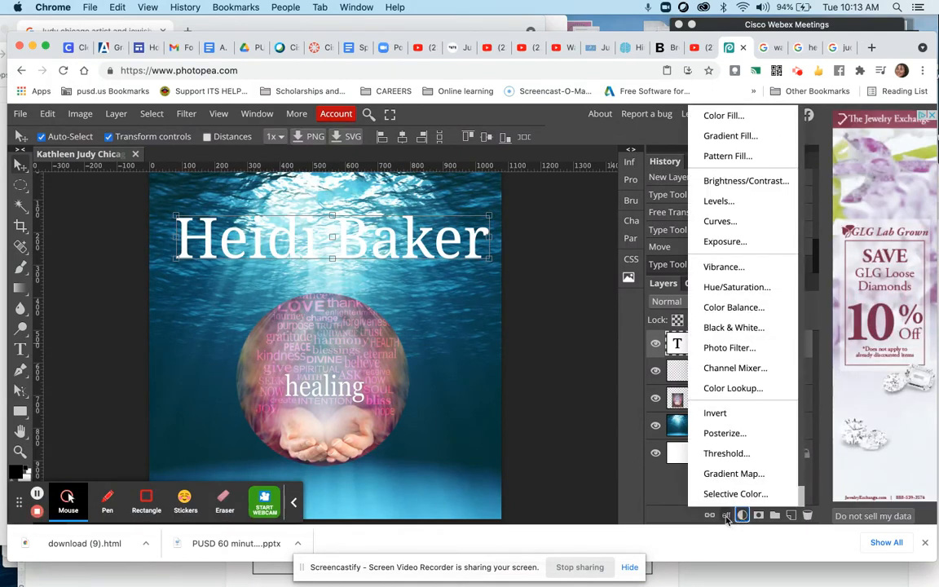
pyautogui.click(727, 515)
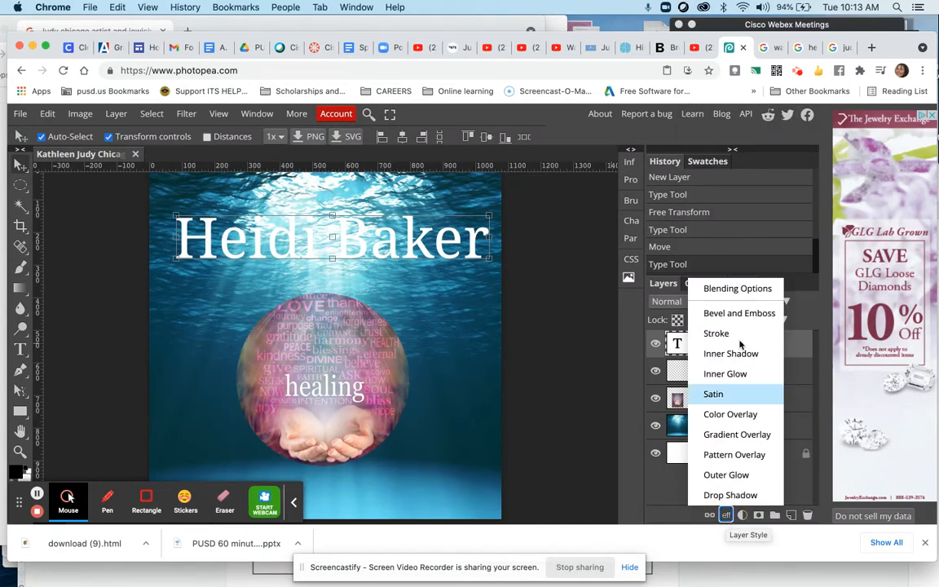
pyautogui.click(740, 314)
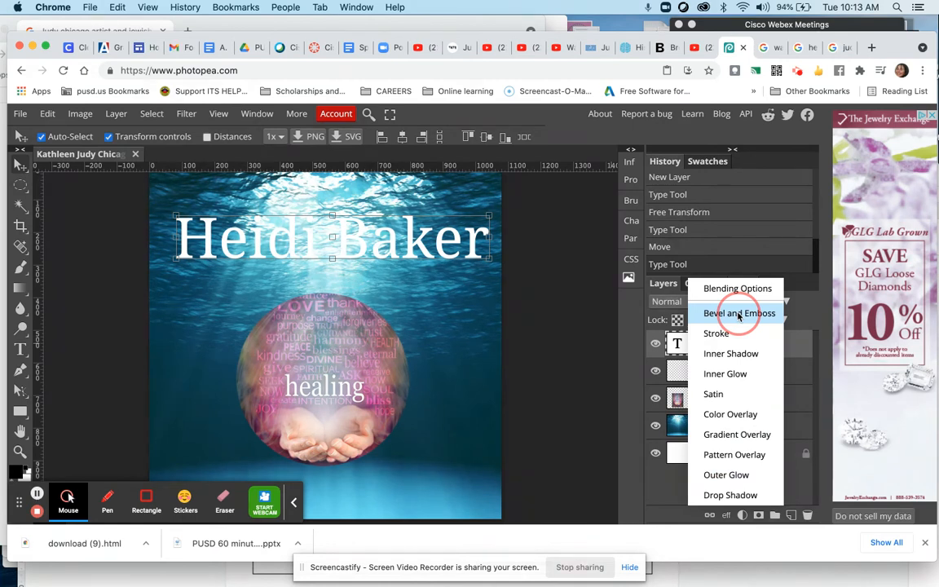
pyautogui.moveTo(400, 210); pyautogui.dragTo(778, 207)
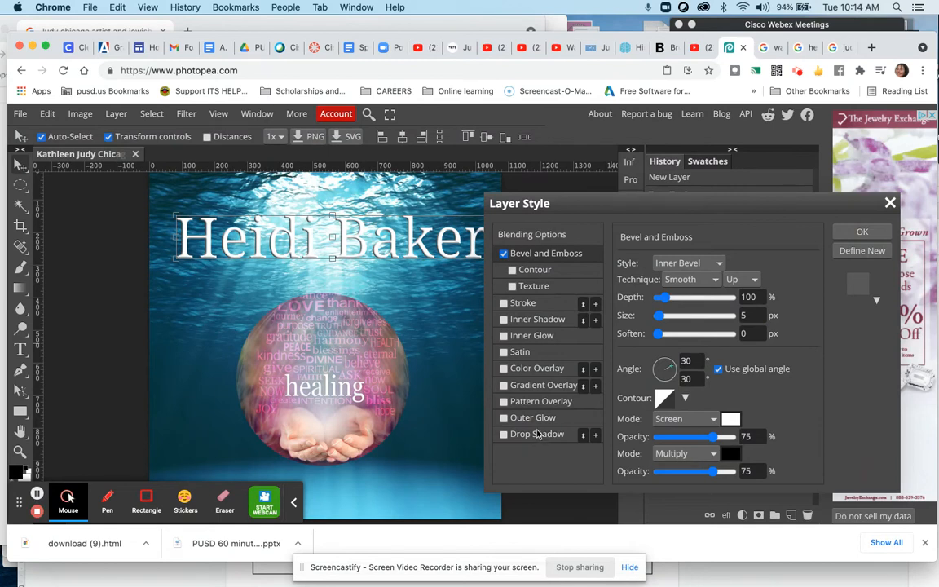
pyautogui.click(861, 233)
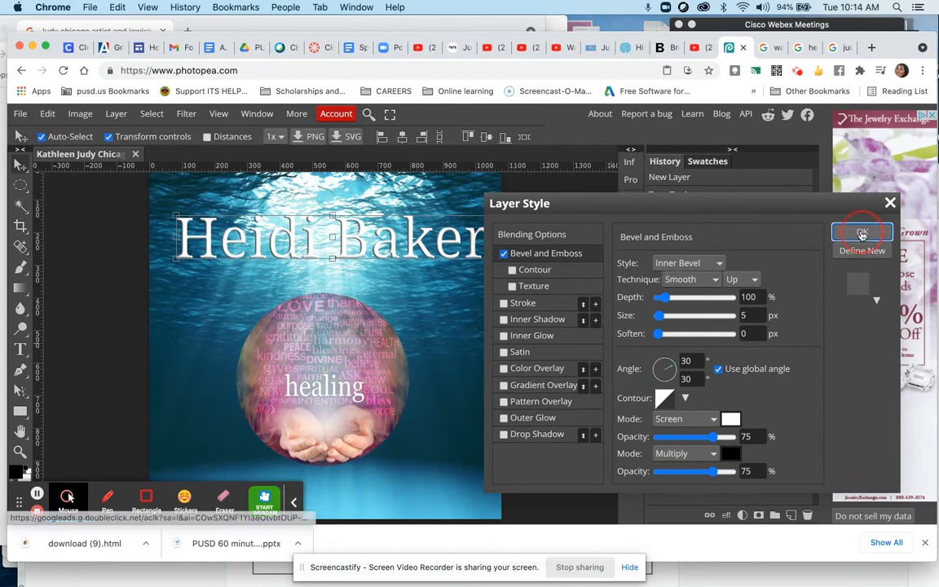
pyautogui.click(677, 305)
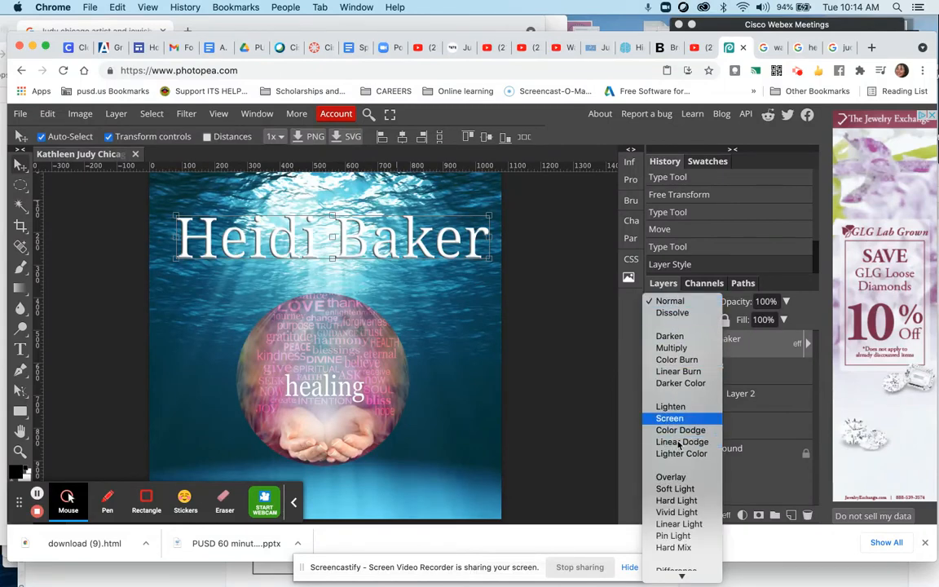
pyautogui.click(675, 489)
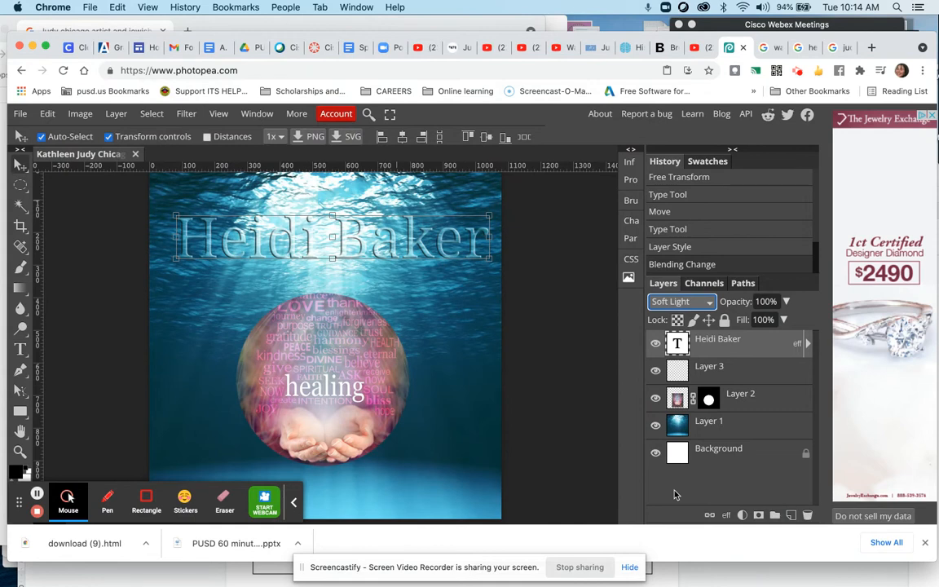
# - Save the artwork as a PSD and export a 1080 by 1080 px JPG copy at 70% quality
pyautogui.click(21, 113)
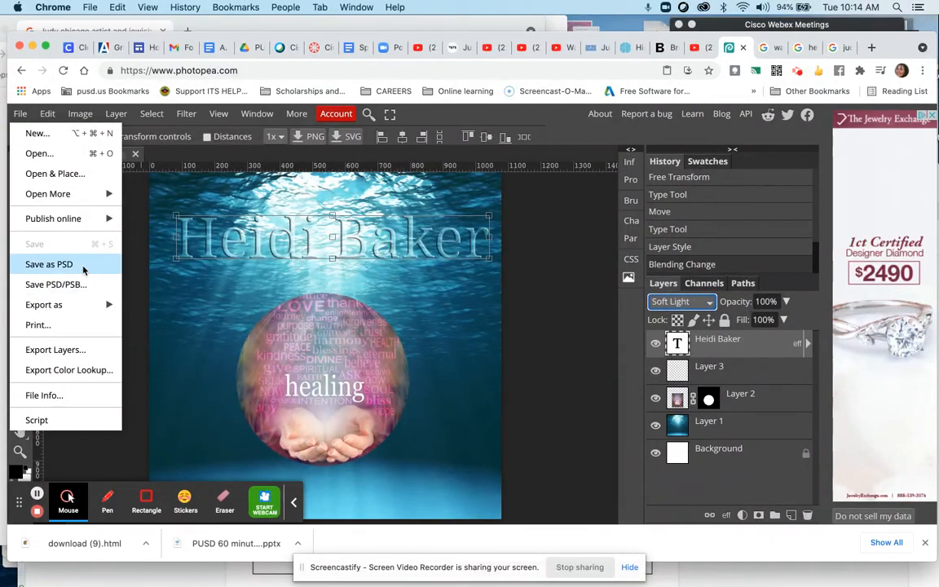
pyautogui.click(82, 271)
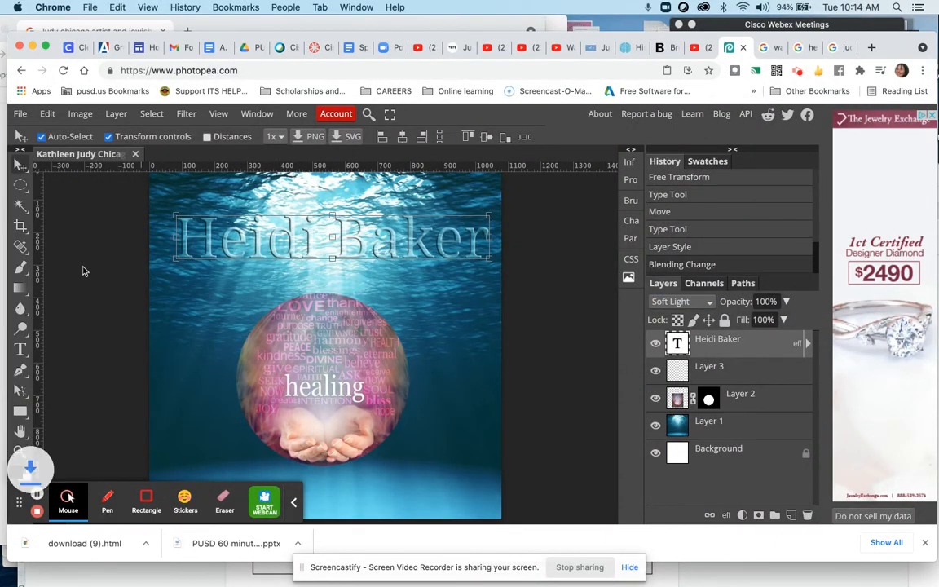
pyautogui.click(22, 118)
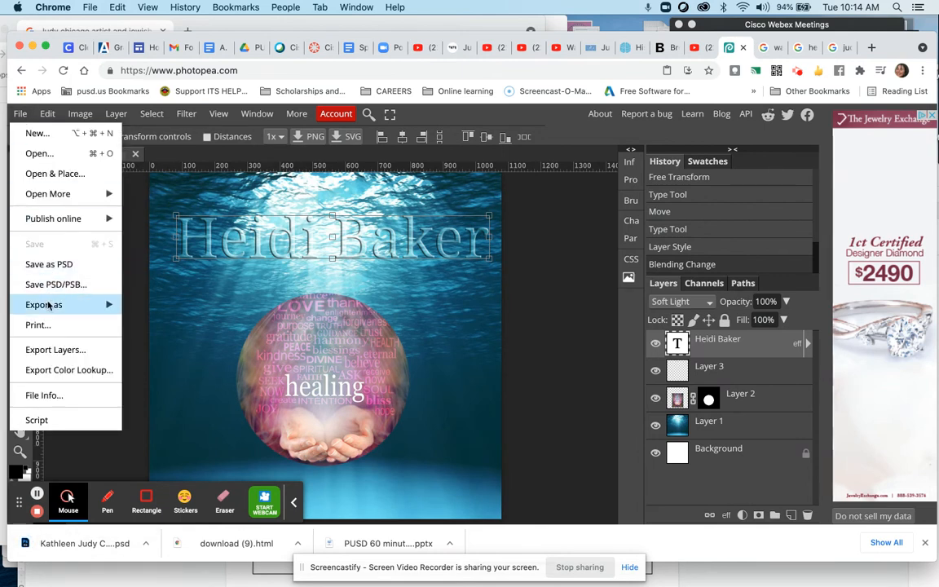
pyautogui.moveTo(48, 306)
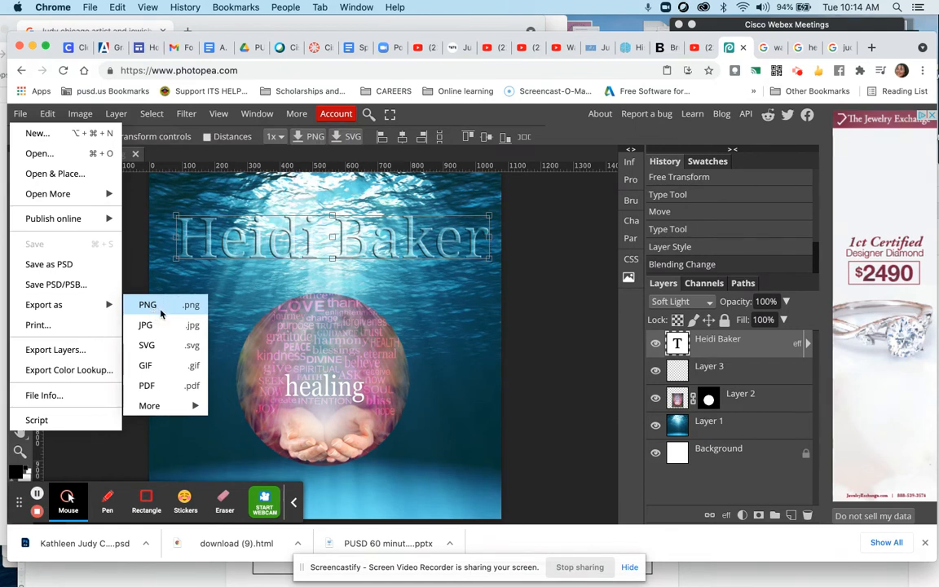
pyautogui.click(149, 326)
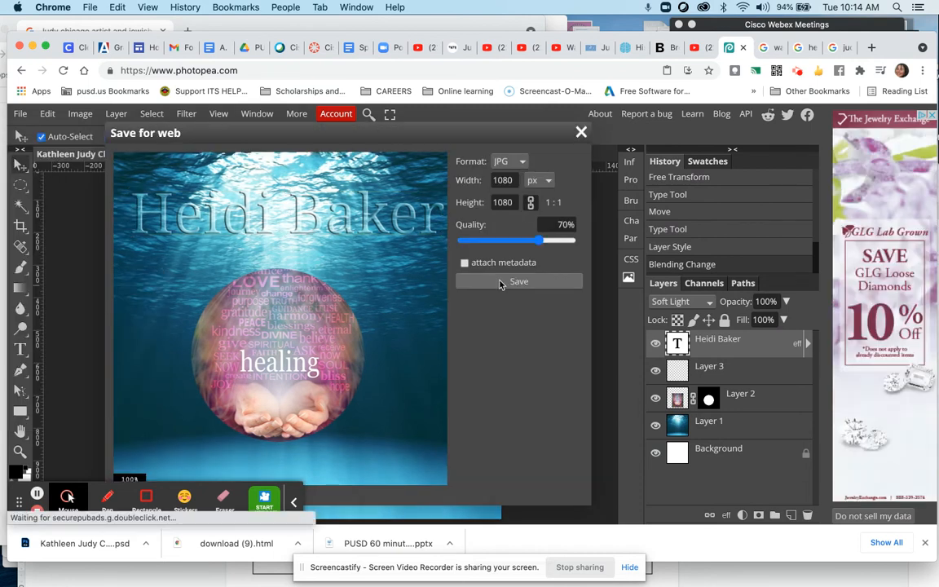
pyautogui.click(500, 280)
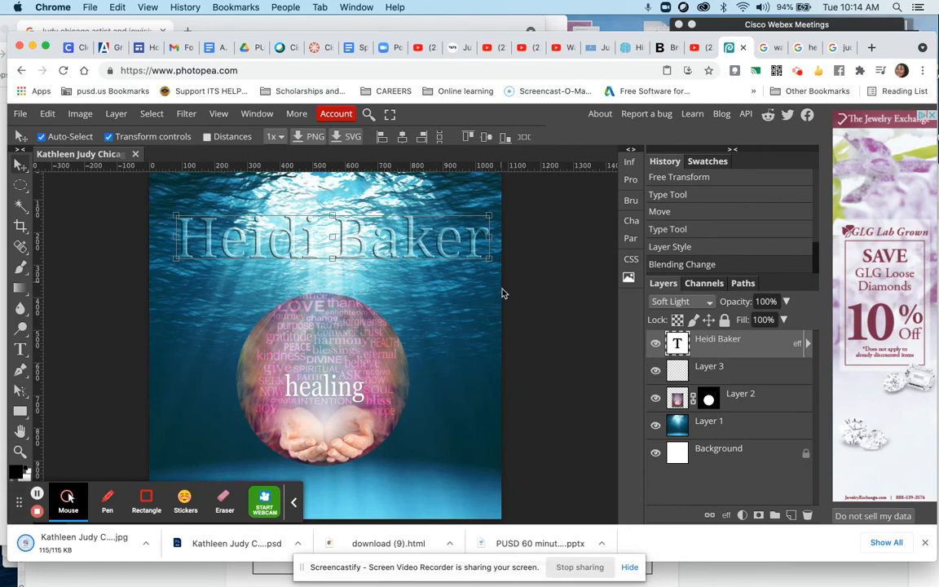
# - Switch to Google Drive, search for "artw" and open the student's artwork document from the suggestions
pyautogui.click(249, 49)
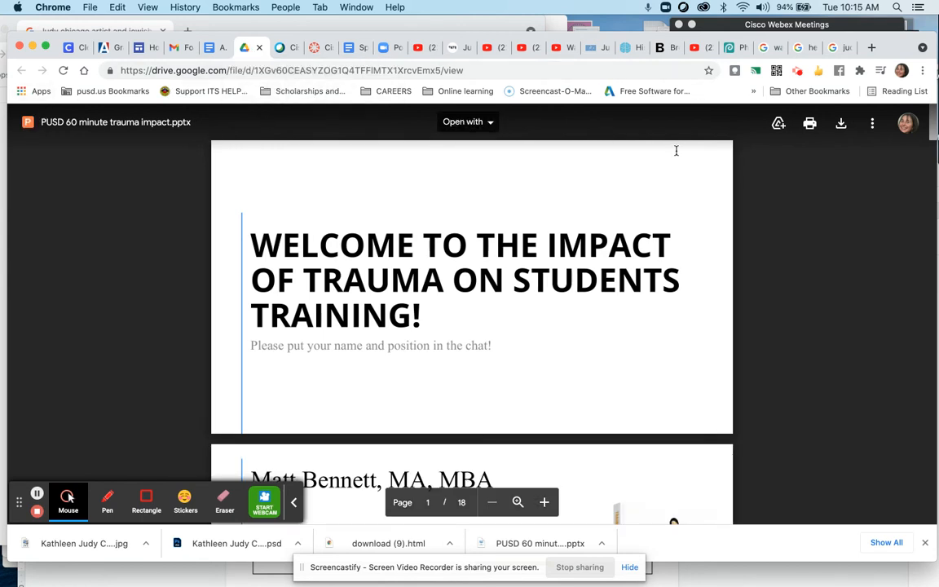
pyautogui.click(262, 72)
pyautogui.write('dr')
pyautogui.press('Return')
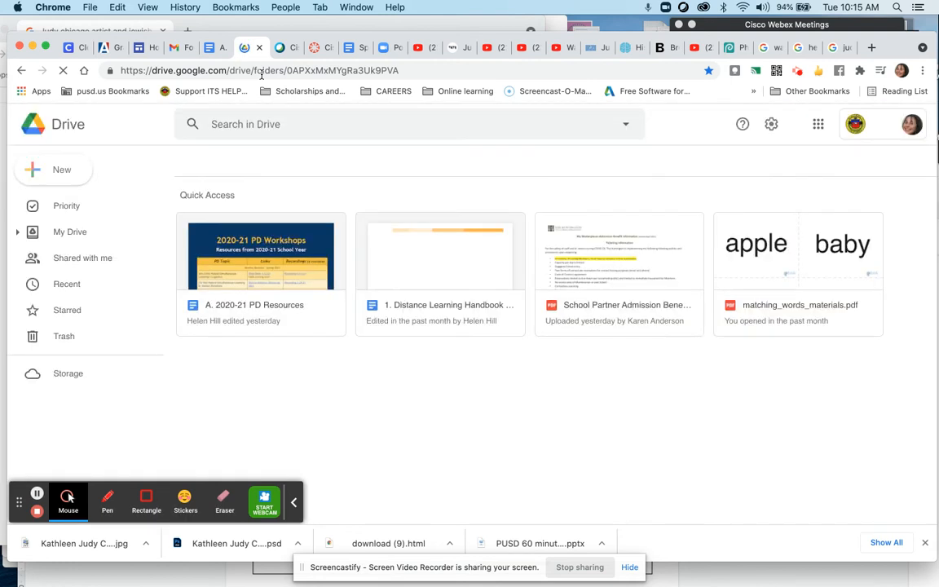
pyautogui.click(356, 124)
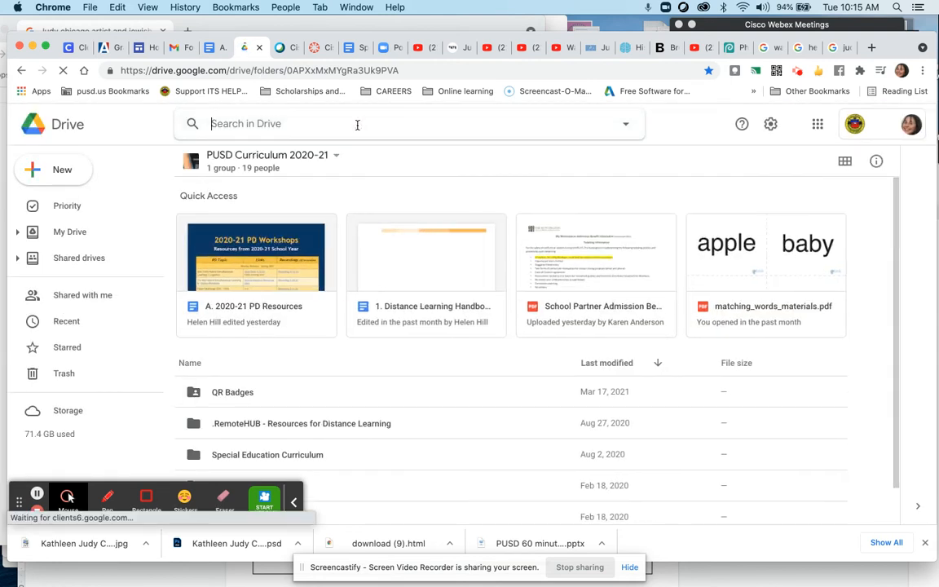
pyautogui.write('a')
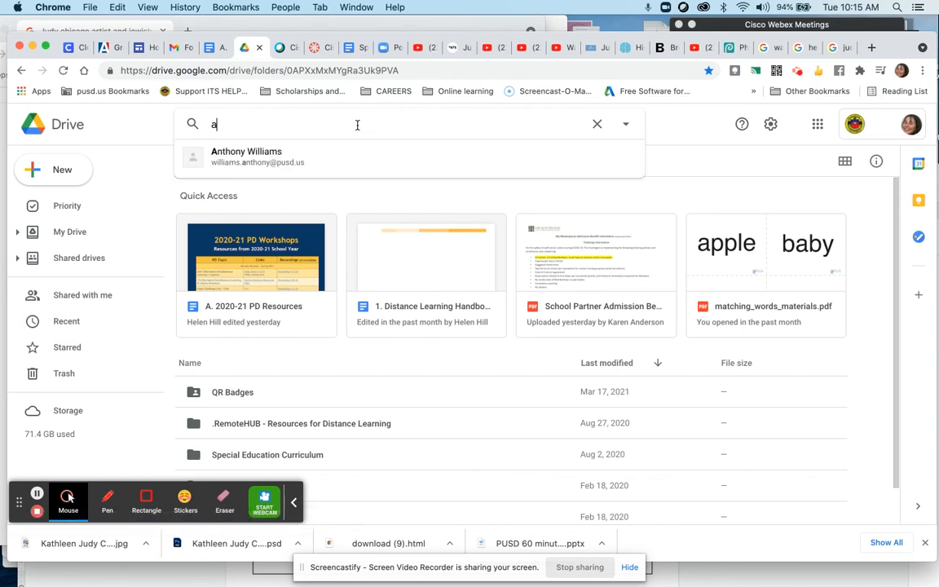
pyautogui.write('rtw')
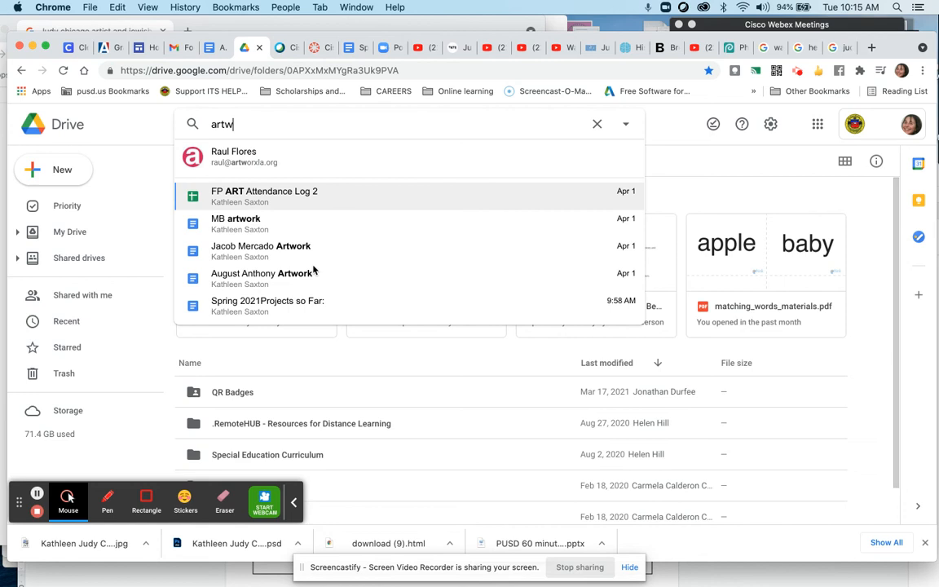
pyautogui.click(310, 277)
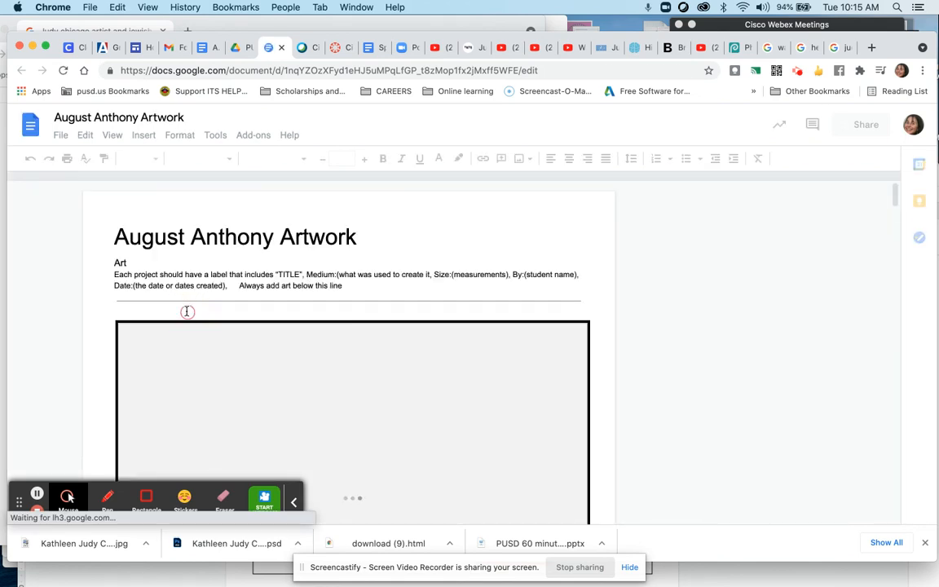
# - Insert the exported Judy Chicago style JPG from the Downloads folder below the horizontal line in the artwork document
pyautogui.click(186, 310)
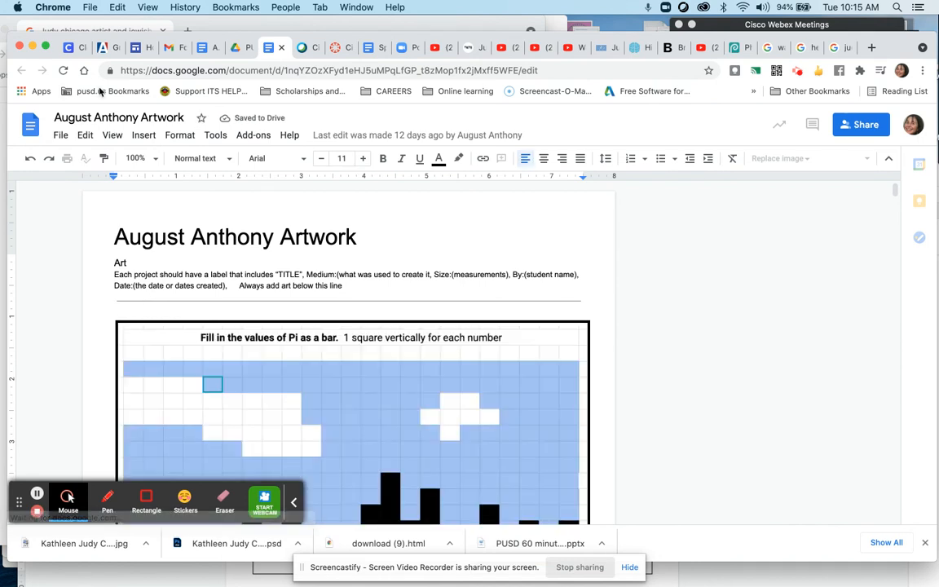
pyautogui.click(142, 135)
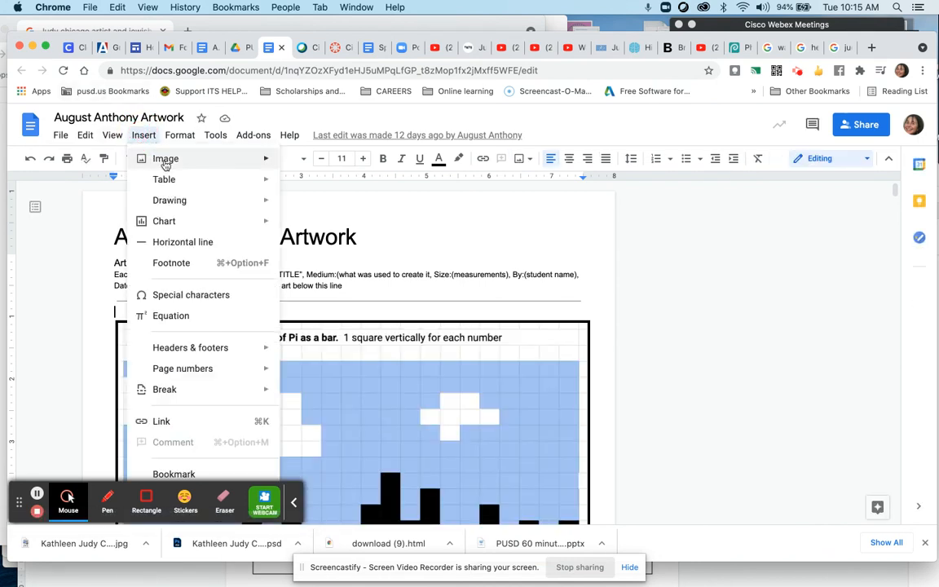
pyautogui.moveTo(165, 163)
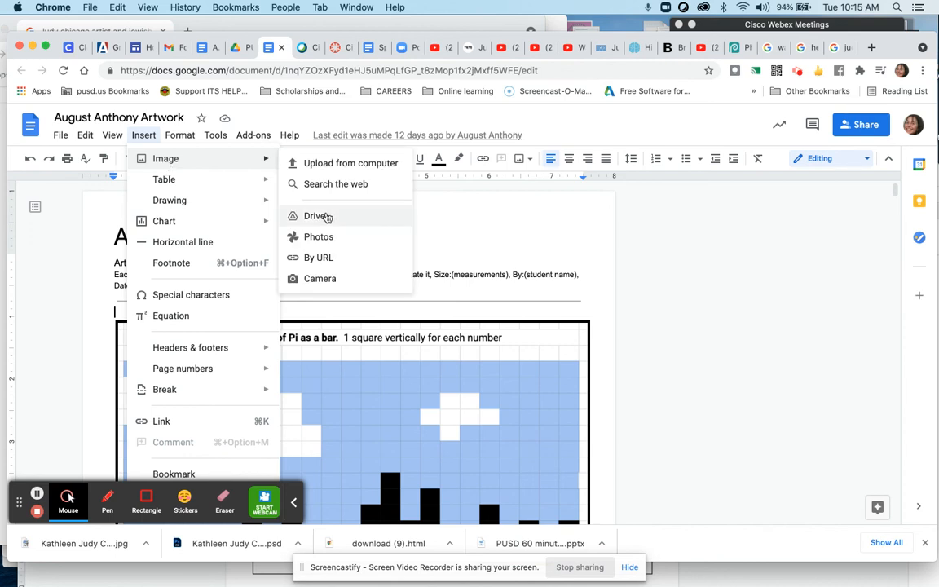
pyautogui.click(350, 166)
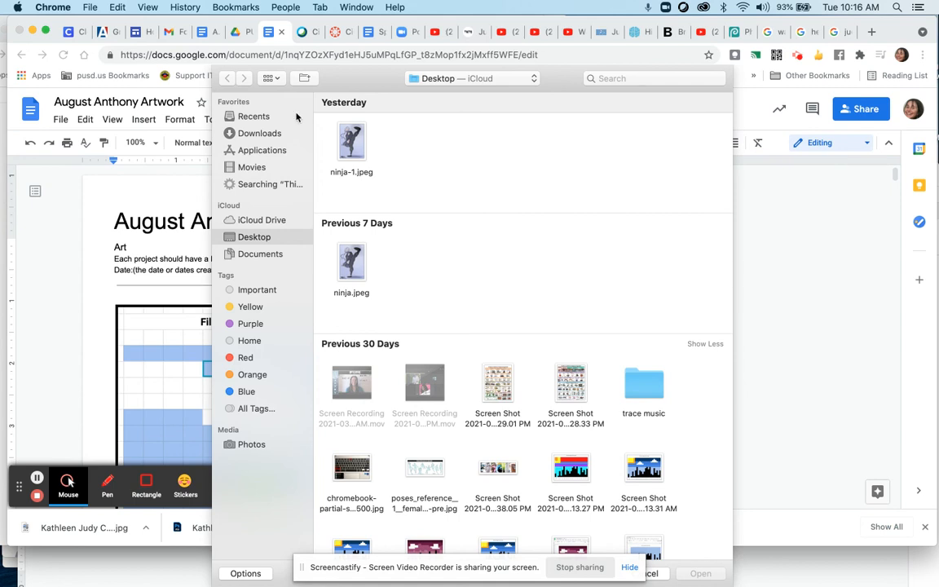
pyautogui.click(261, 136)
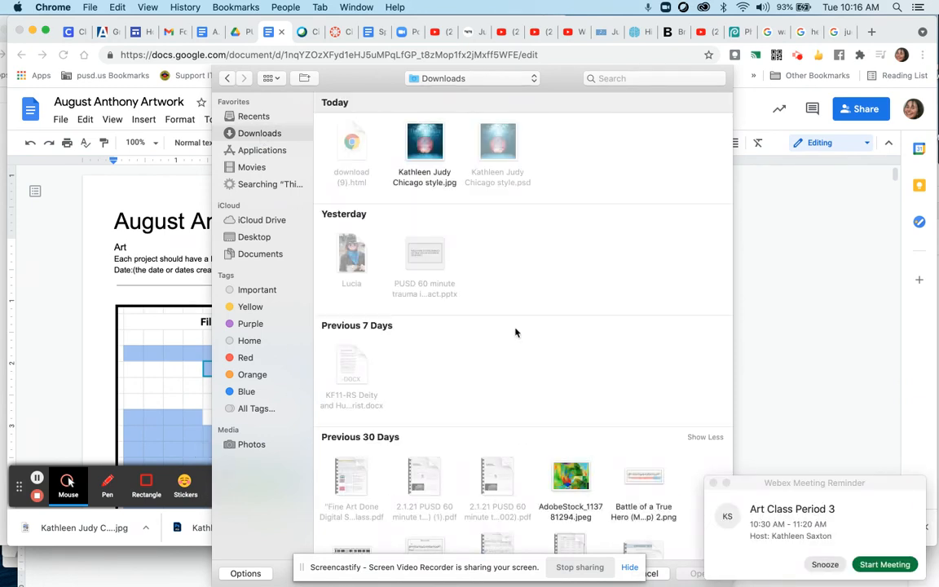
pyautogui.click(428, 175)
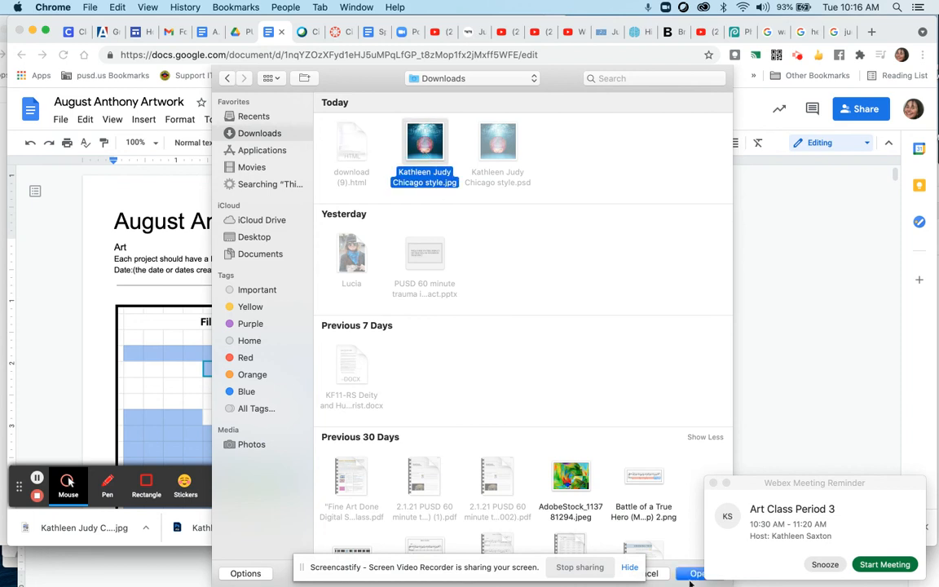
pyautogui.click(691, 575)
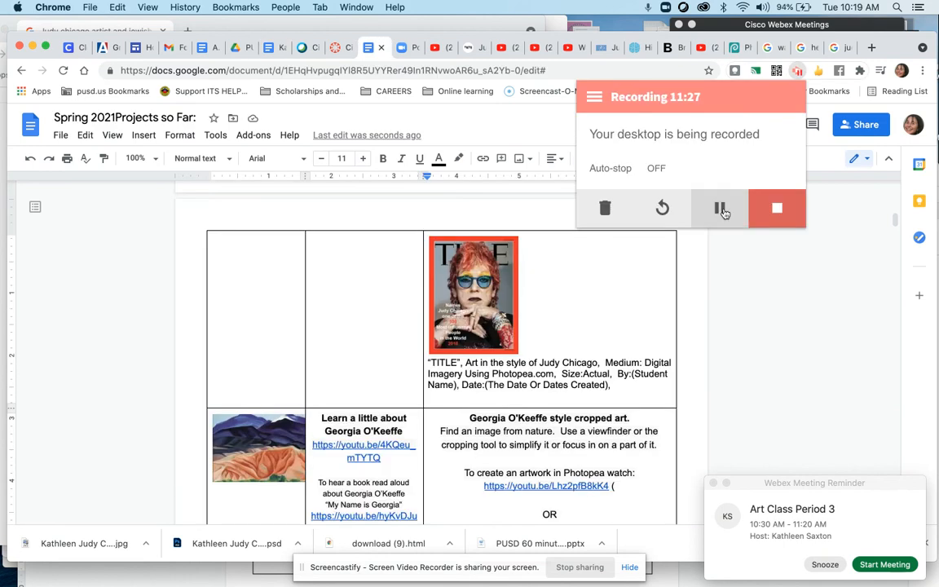
# - Place the cursor in the Judy Chicago label template of the Spring 2021 projects document and switch to the artwork document
pyautogui.click(613, 386)
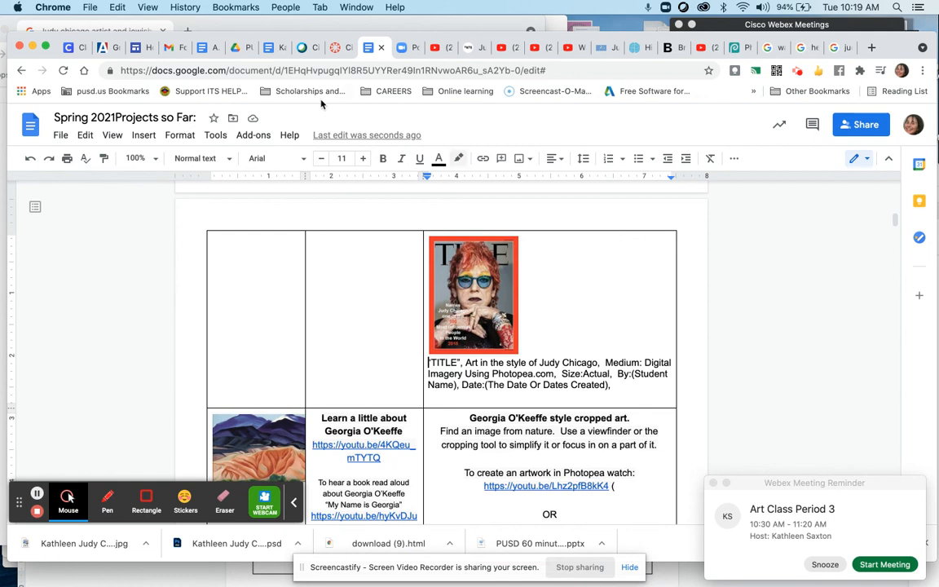
pyautogui.click(271, 47)
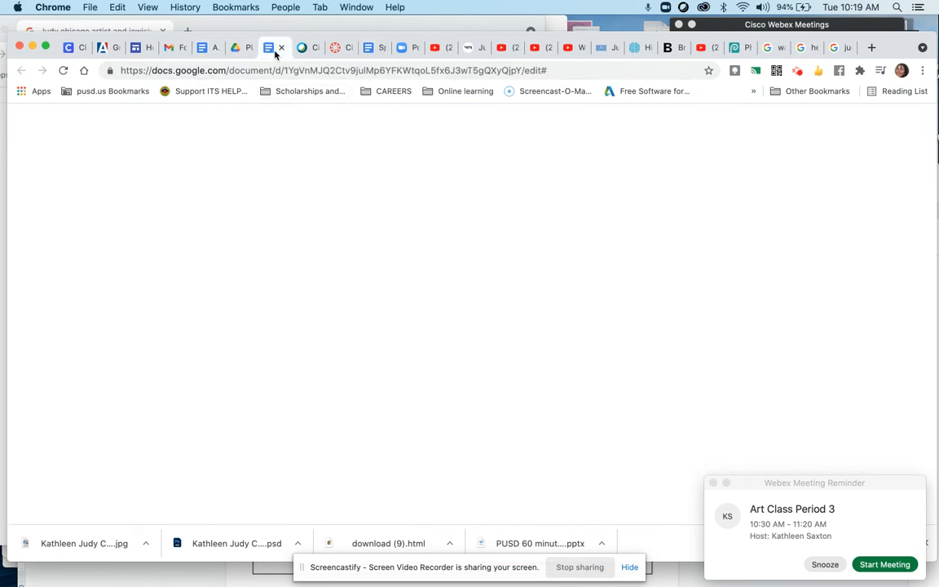